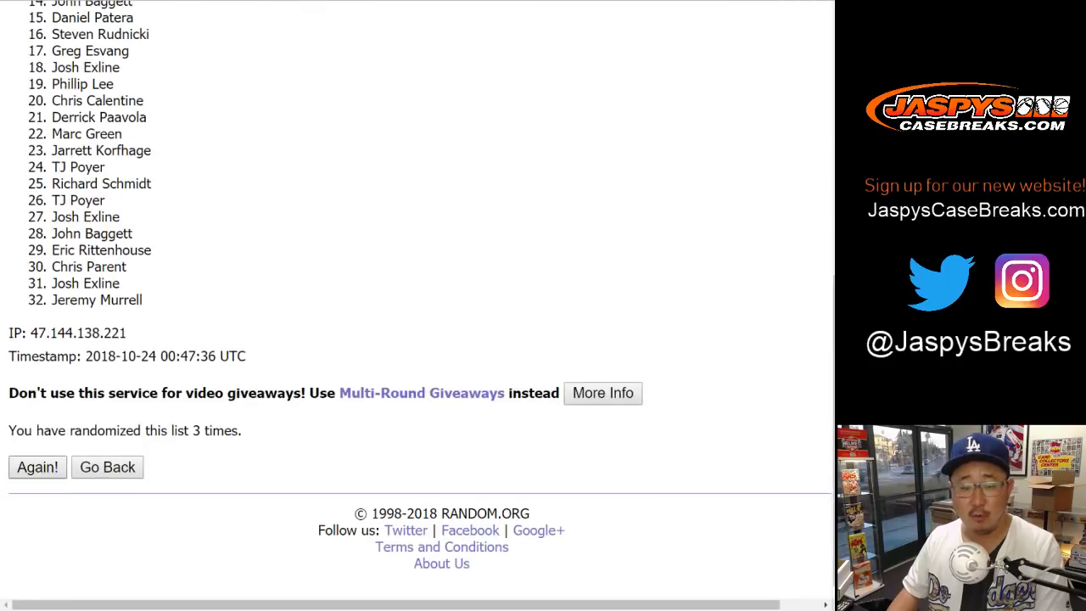
Keep reshuffling the list of participant names until it has been randomized six times in total.
click(38, 466)
scroll(416, 305, down, 6)
click(37, 466)
scroll(415, 305, down, 6)
click(37, 467)
scroll(416, 305, down, 6)
click(37, 466)
Copy all 32 randomized names and paste them into column A of the Football Mixer #1 spreadsheet, starting at A1.
drag(52, 289, 147, 300)
key(ctrl+c)
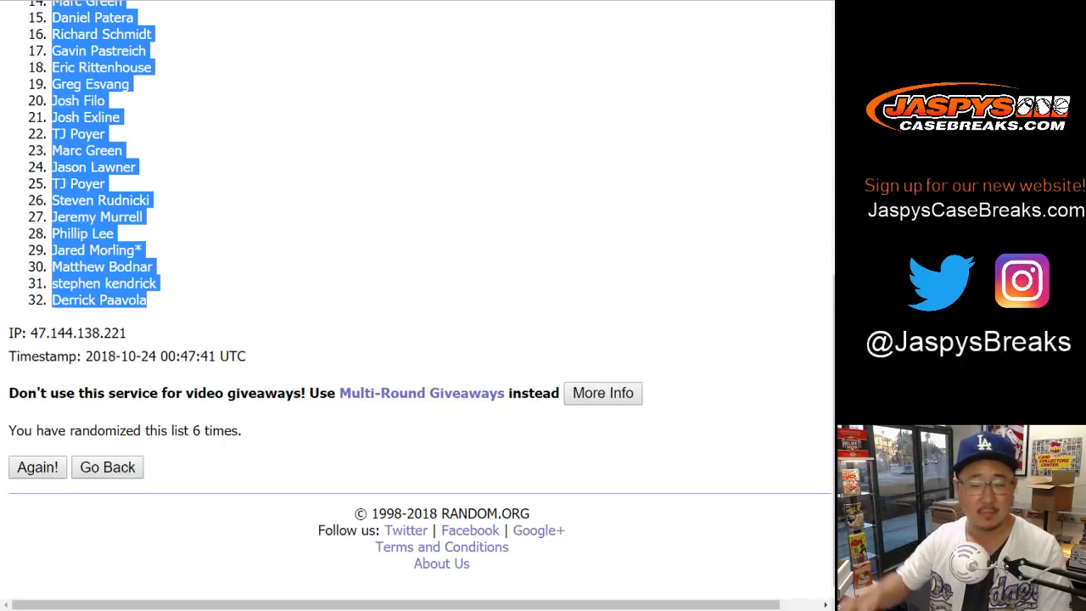
scroll(416, 297, up, 6)
scroll(415, 297, down, 6)
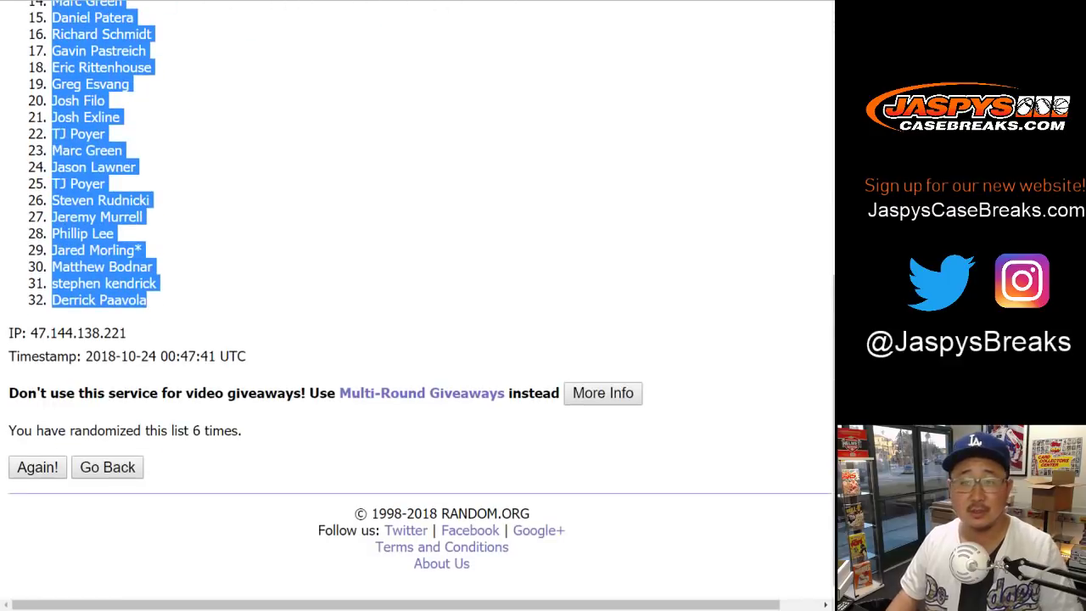
key(ctrl+Tab)
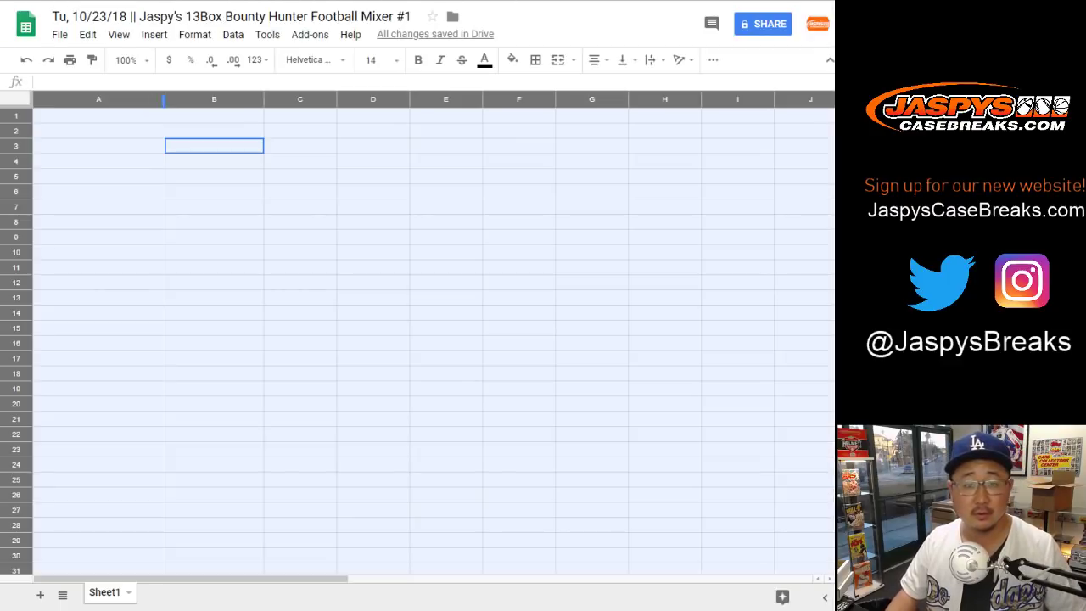
click(98, 115)
key(ctrl+v)
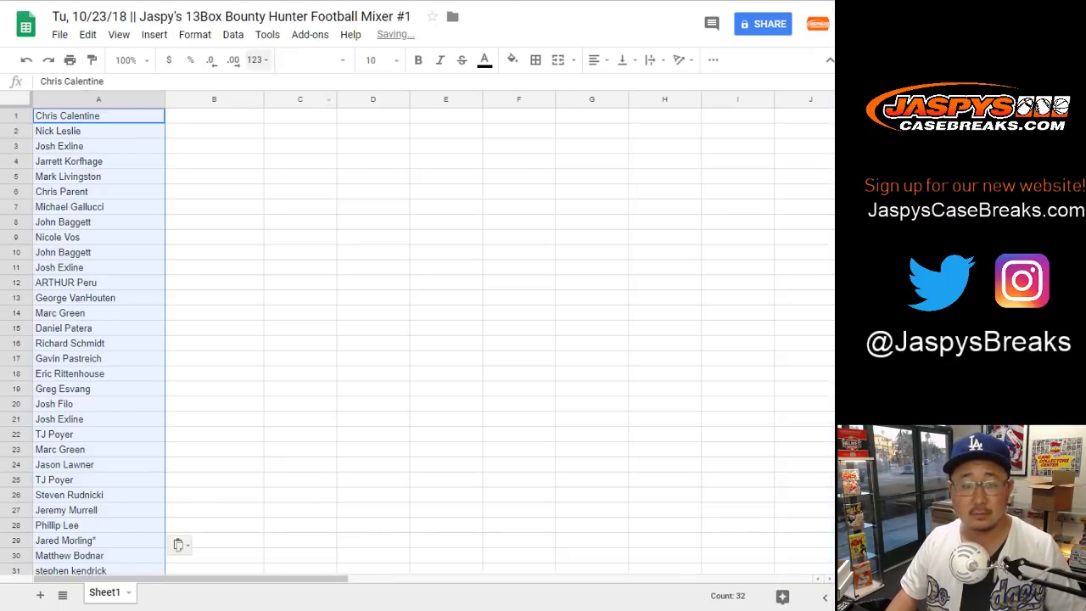
Switch to the SUGGESTED BREAKS, CALENDAR and MORE! spreadsheet and make the HR +425 pick in cell B34 bold.
key(ctrl+Tab)
key(ctrl+Tab)
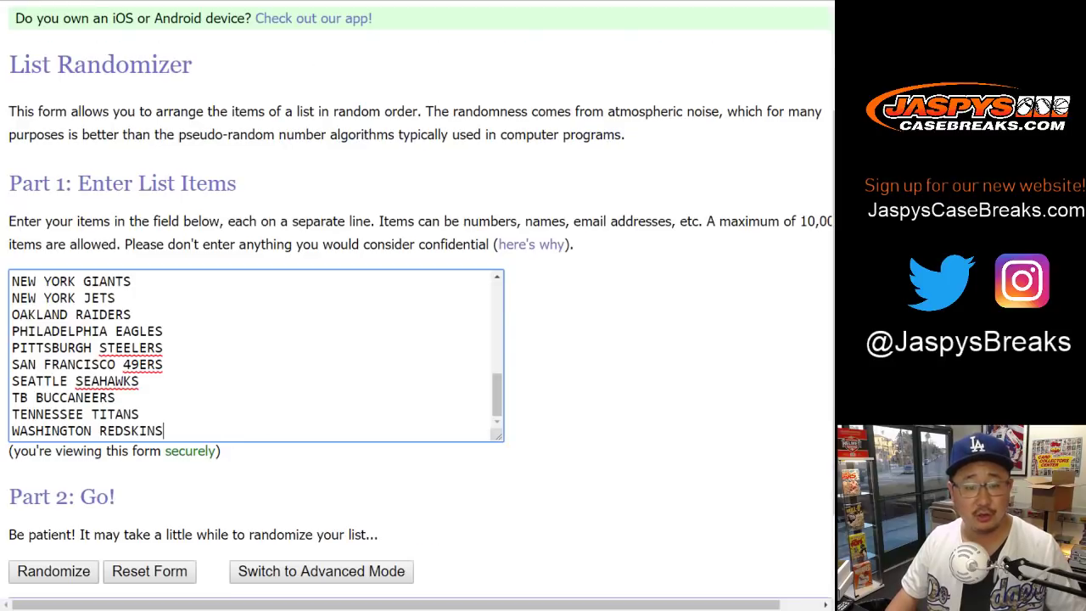
key(alt+Tab)
scroll(416, 339, down, 5)
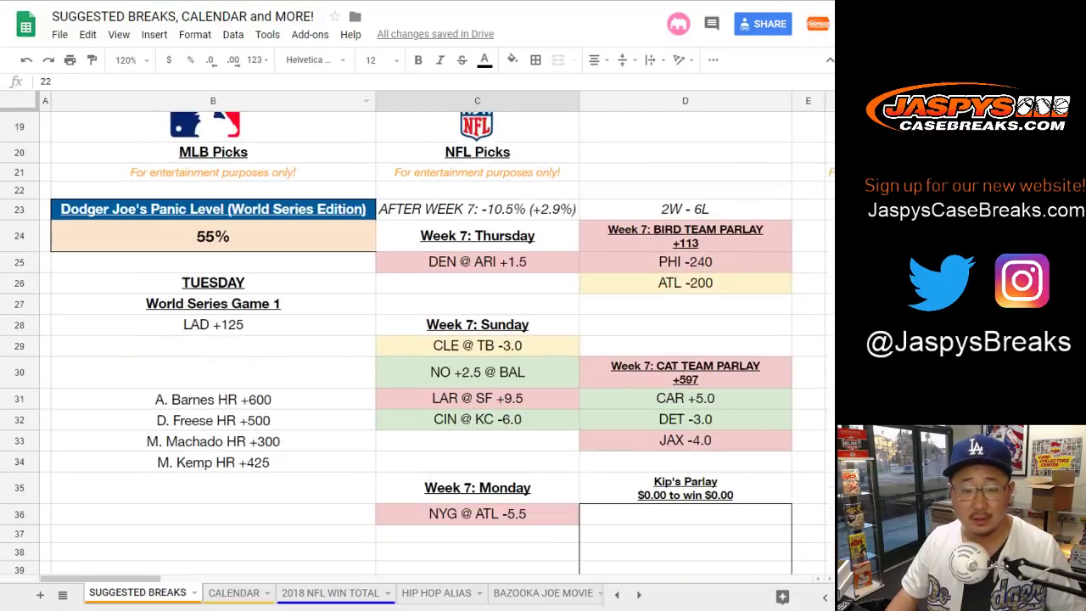
click(213, 432)
key(ctrl+b)
key(ctrl+b)
key(ctrl+b)
key(ctrl+b)
key(ctrl+b)
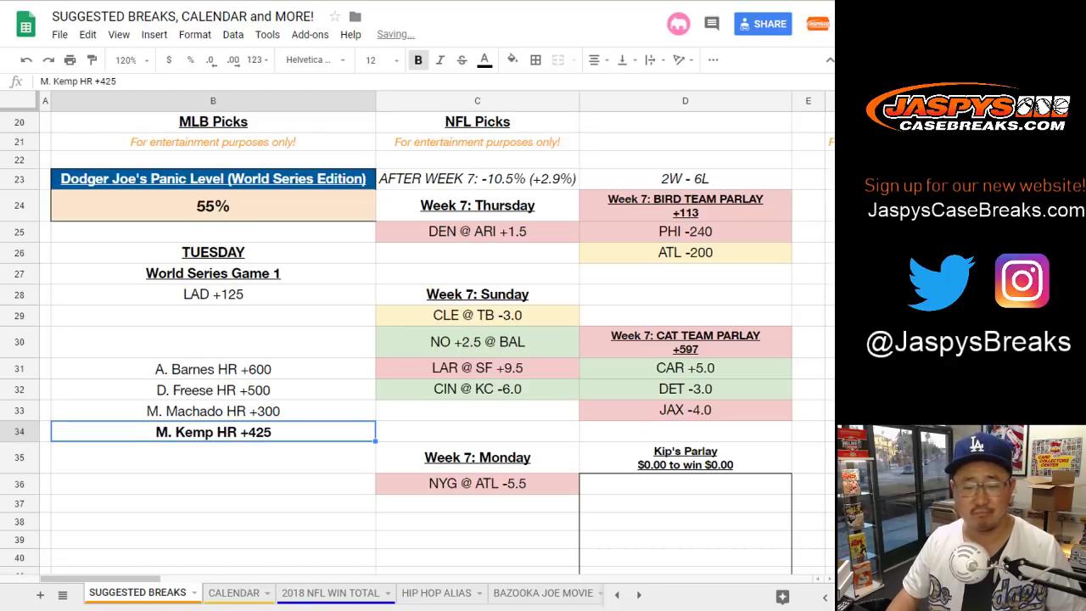
Switch back to the List Randomizer holding the NFL teams and randomize the team list six times.
key(alt+Tab)
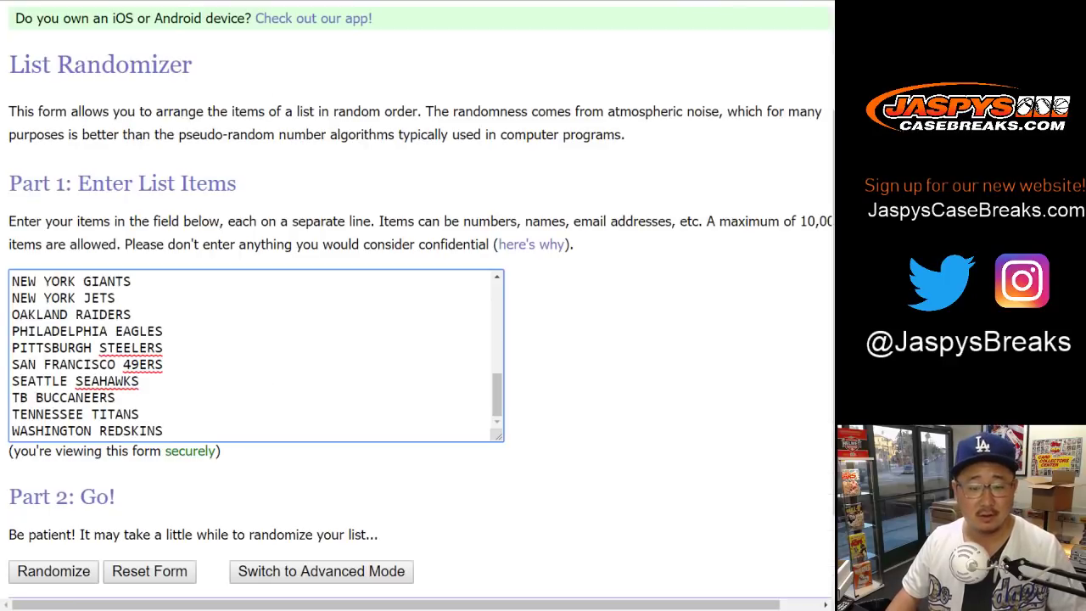
key(ctrl+Tab)
key(ctrl+shift+Tab)
click(53, 571)
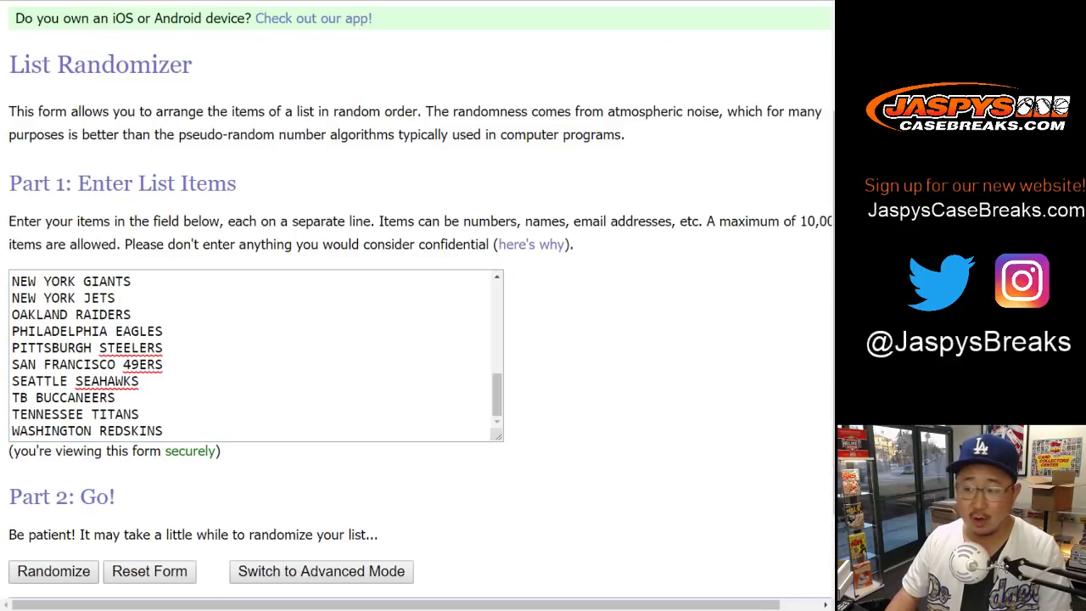
scroll(416, 305, down, 6)
click(38, 466)
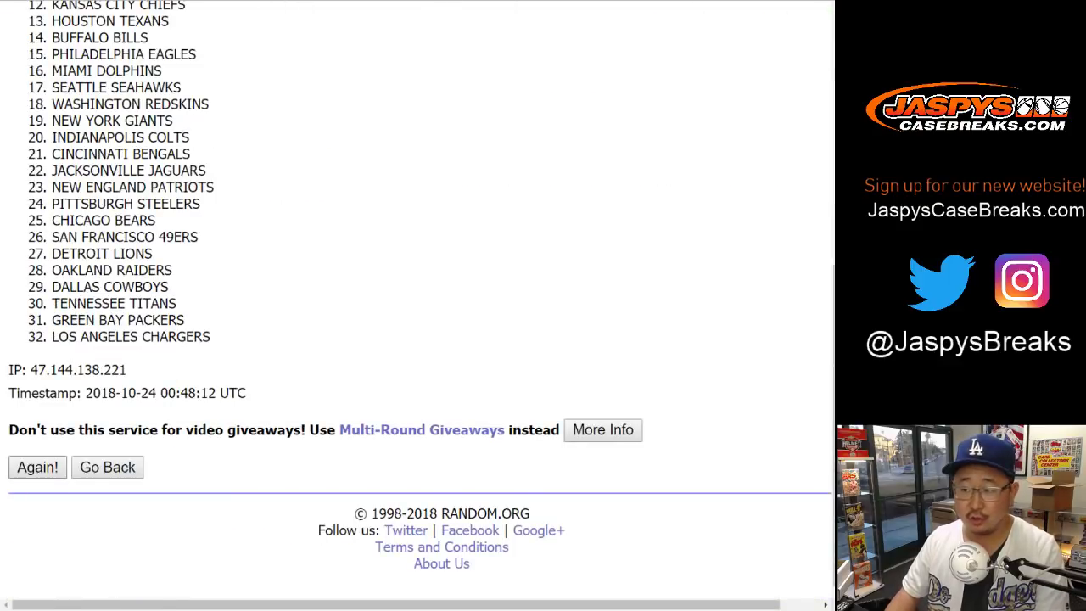
key(Return)
key(Return)
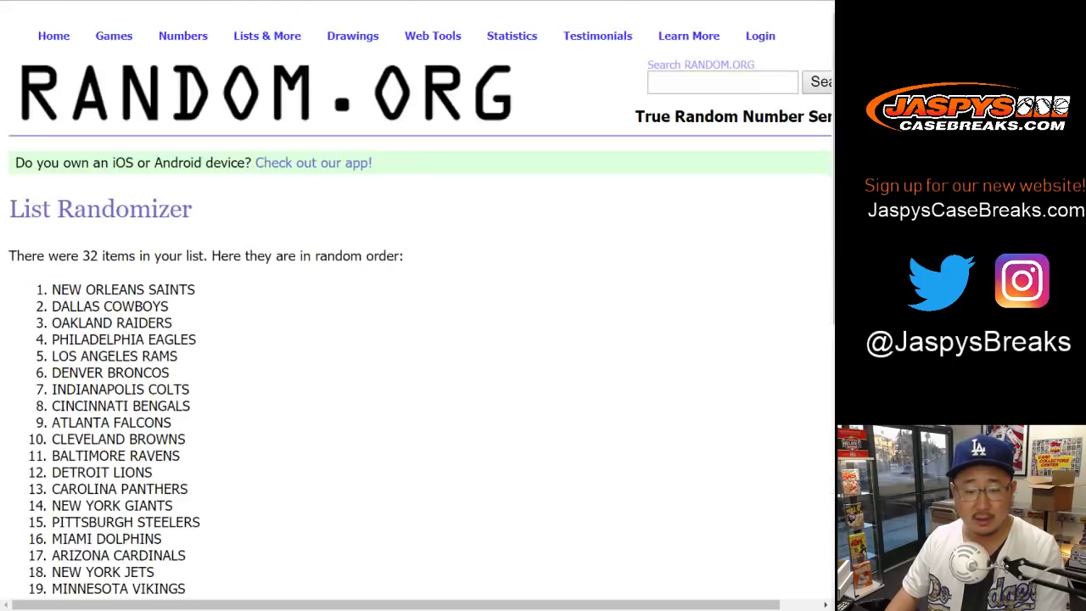
key(Return)
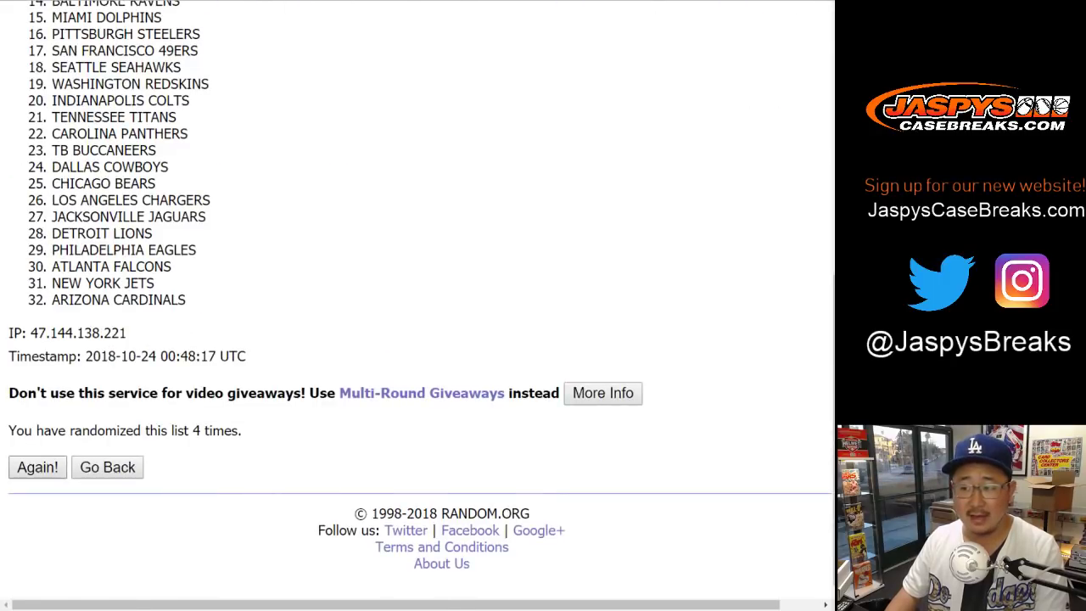
key(Return)
click(38, 467)
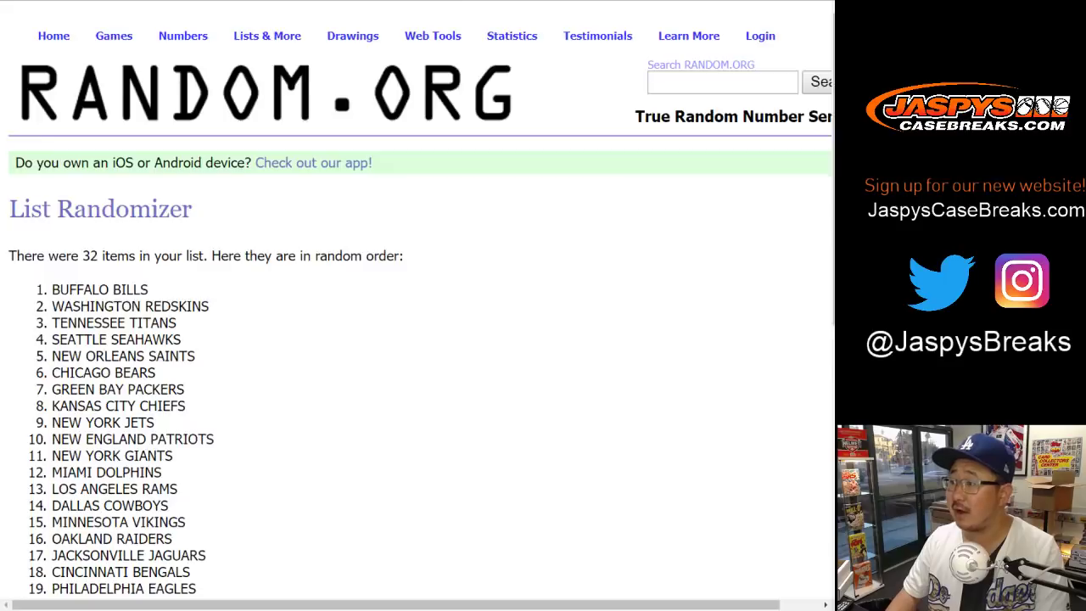
Copy all 32 randomized teams and paste them into column B beside the names, starting at B1.
scroll(416, 305, up, 6)
drag(52, 289, 153, 299)
key(ctrl+c)
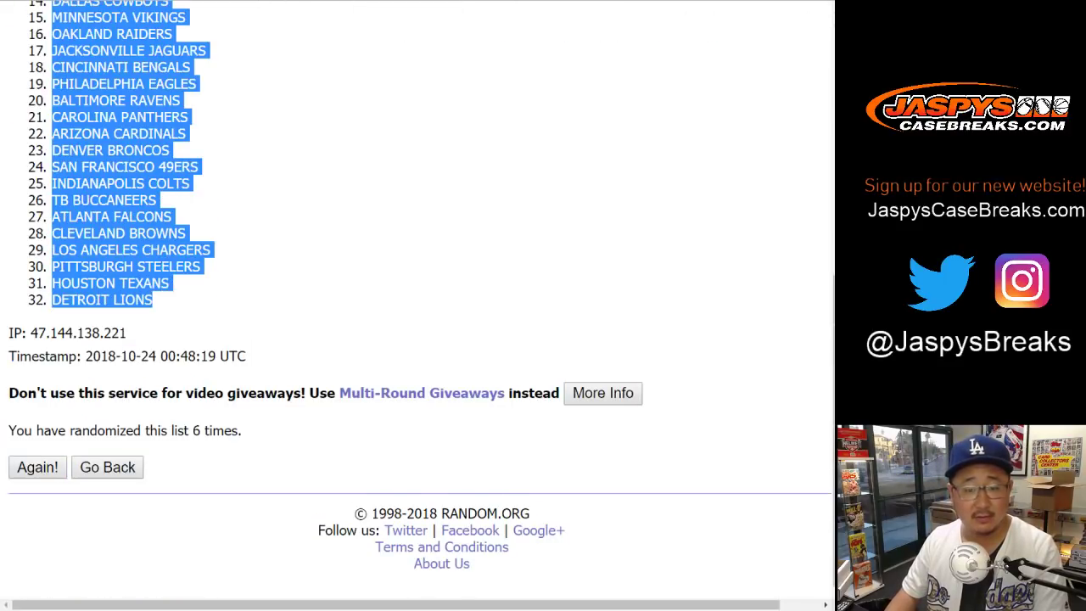
key(ctrl+Tab)
click(178, 116)
right_click(178, 116)
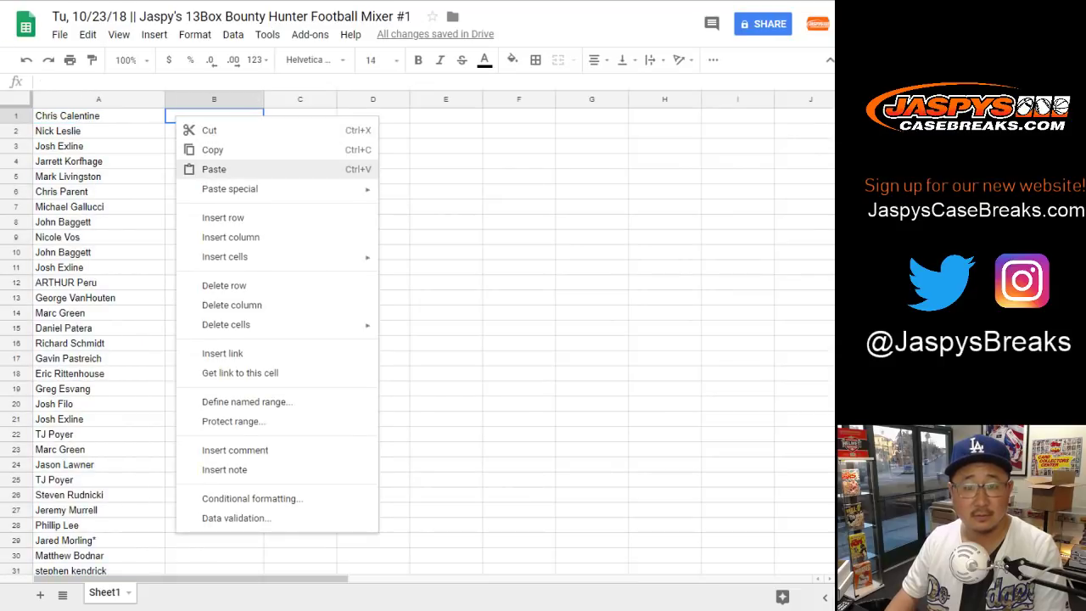
click(218, 170)
Format the whole sheet in the Helvetica font at size 13.
key(ctrl+a)
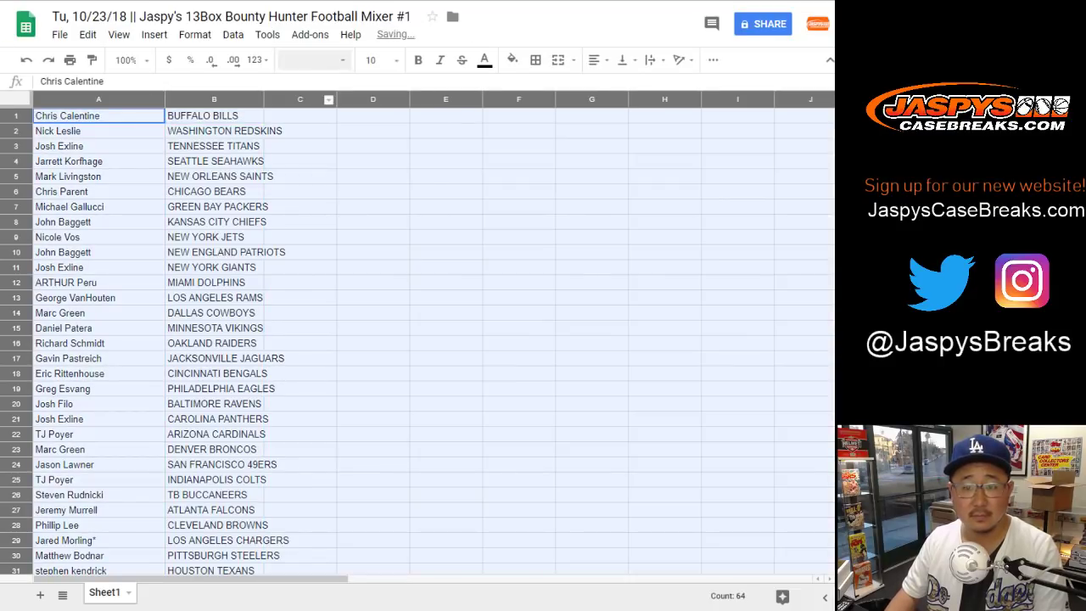
click(314, 60)
click(331, 114)
click(376, 59)
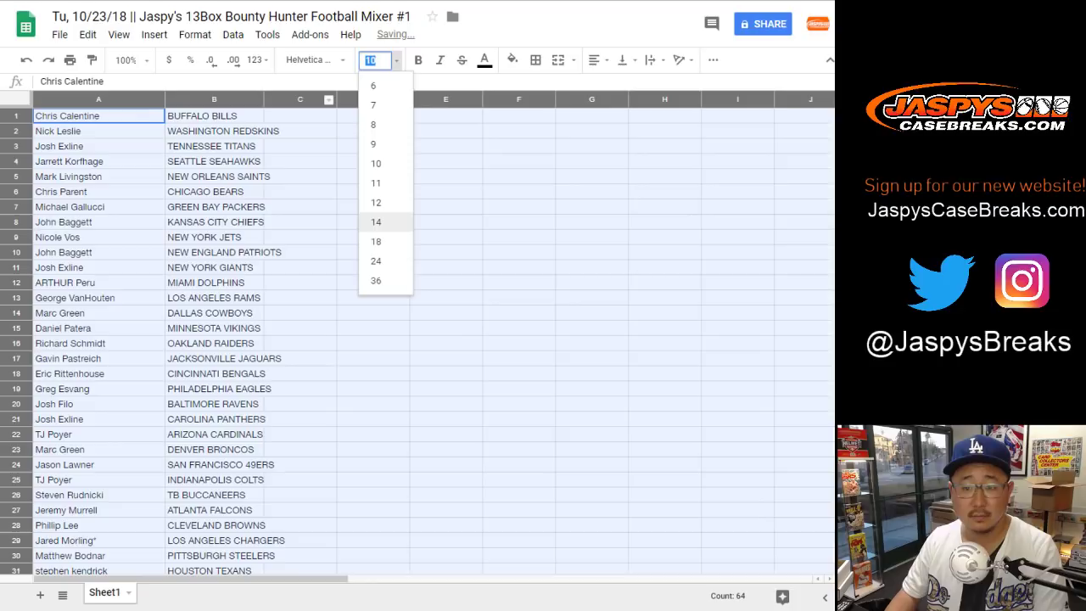
text(13)
key(Return)
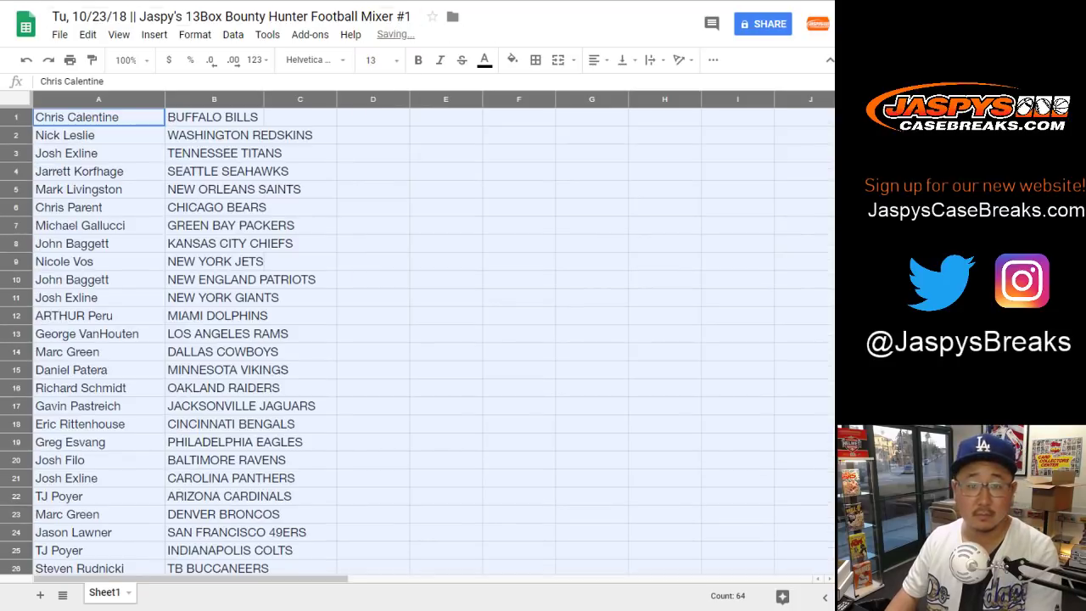
Reduce the sheet zoom in stages through 85%, 84% and 83% down to 80%.
click(125, 59)
text(85)
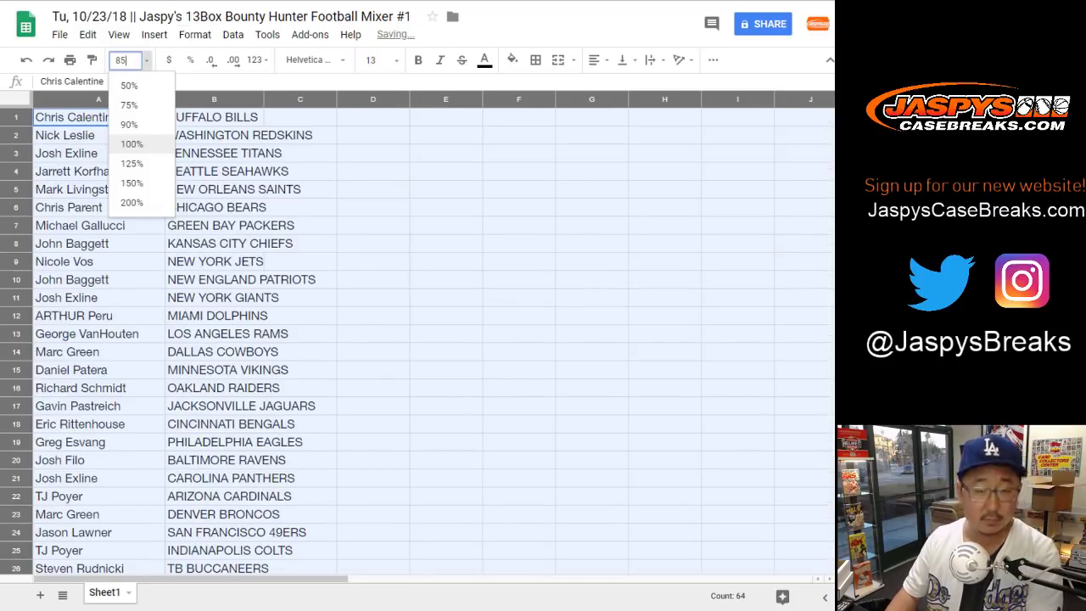
key(Return)
text(84)
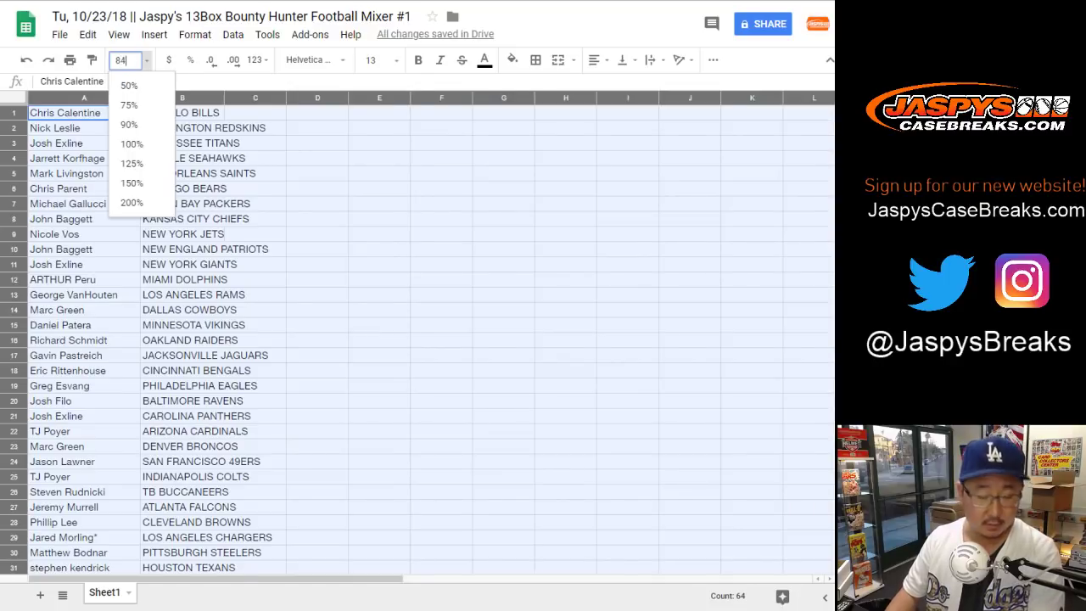
key(Return)
click(125, 59)
text(83)
key(Return)
click(126, 59)
text(80)
key(Return)
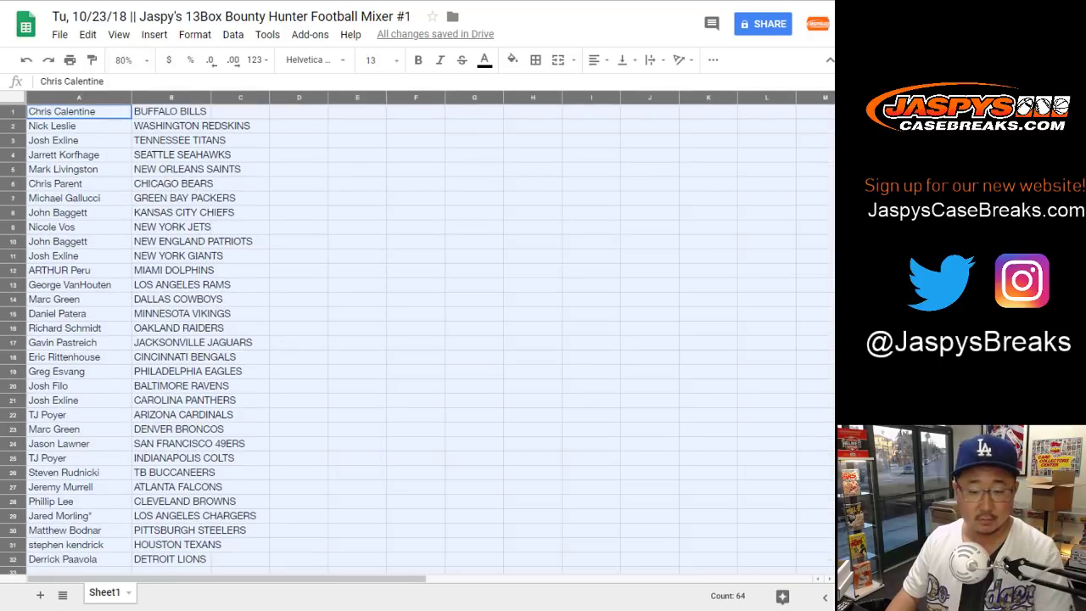
Fit columns A and B to their contents and set the sheet zoom to 85%, trying 87% along the way.
double_click(131, 98)
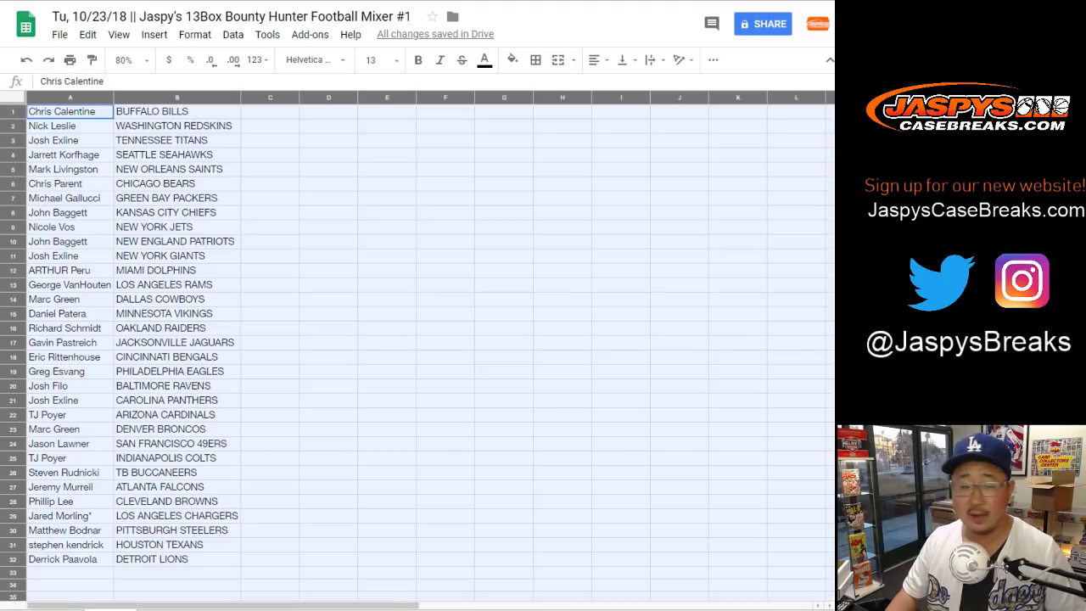
click(128, 59)
text(85)
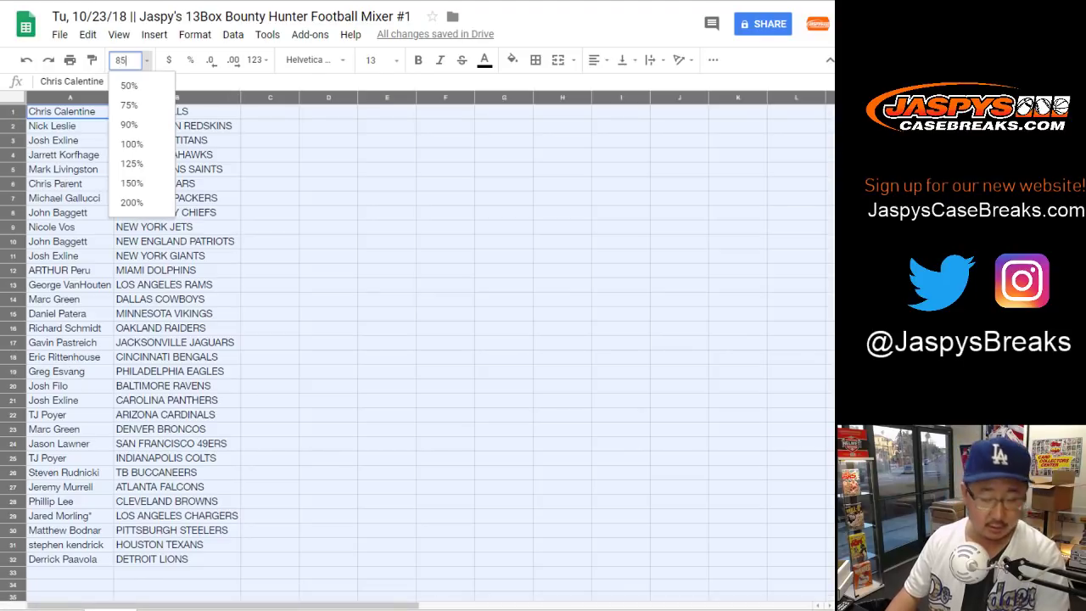
key(Return)
click(127, 60)
text(87)
key(Return)
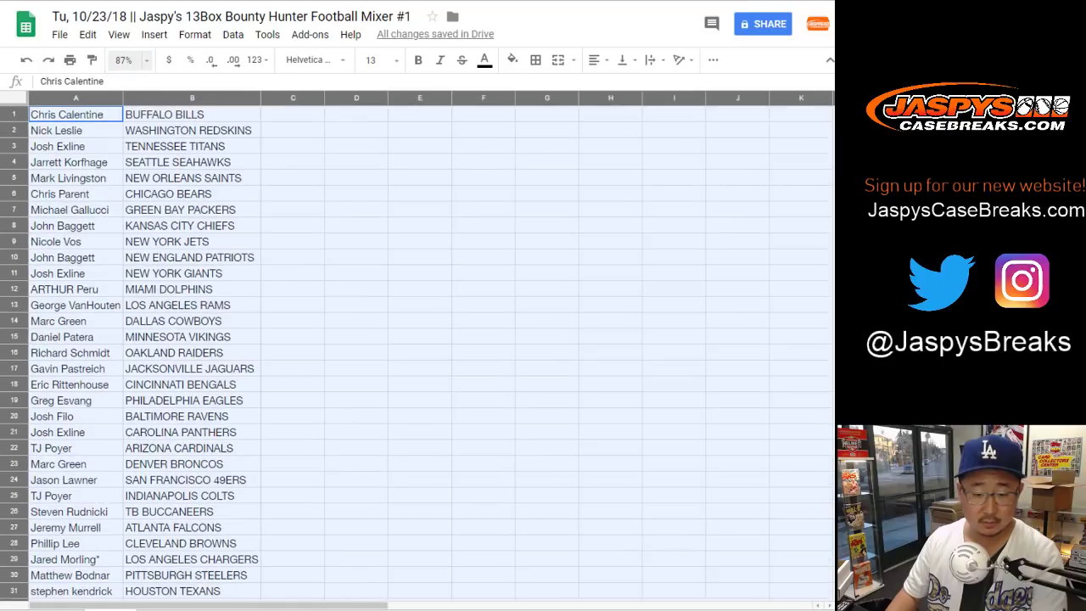
click(127, 59)
text(85)
key(Return)
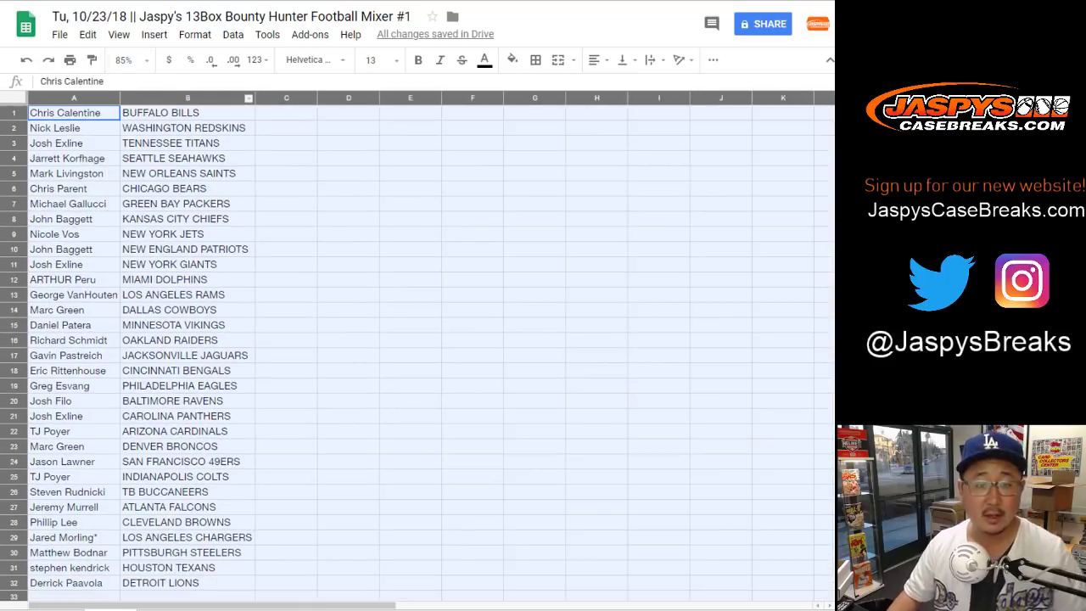
Review the name and team pairings row by row from row 1 through row 14, highlighting each row in turn.
click(13, 113)
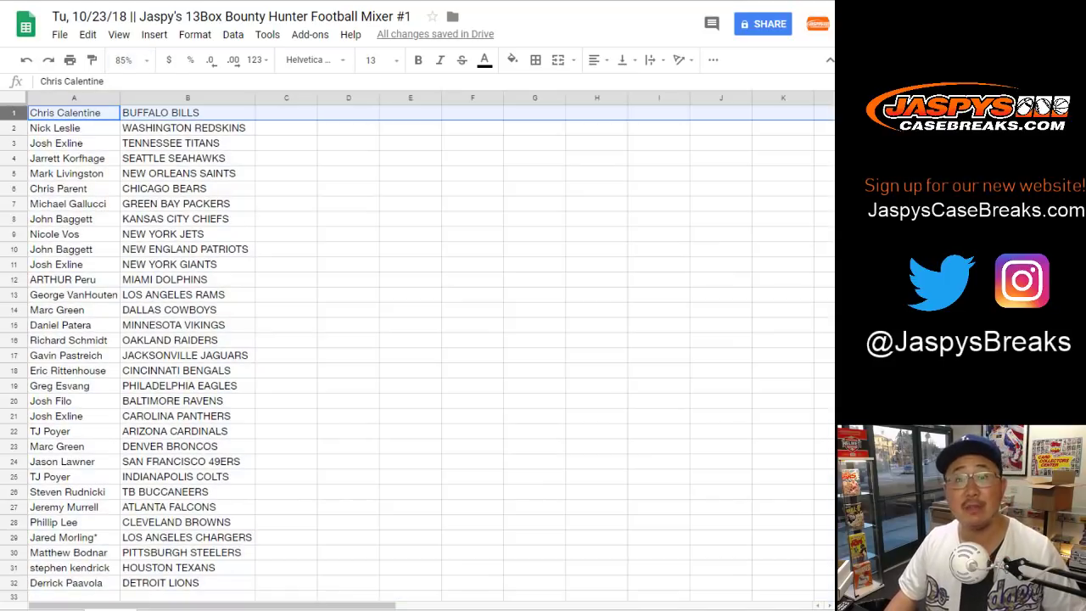
click(14, 128)
click(14, 143)
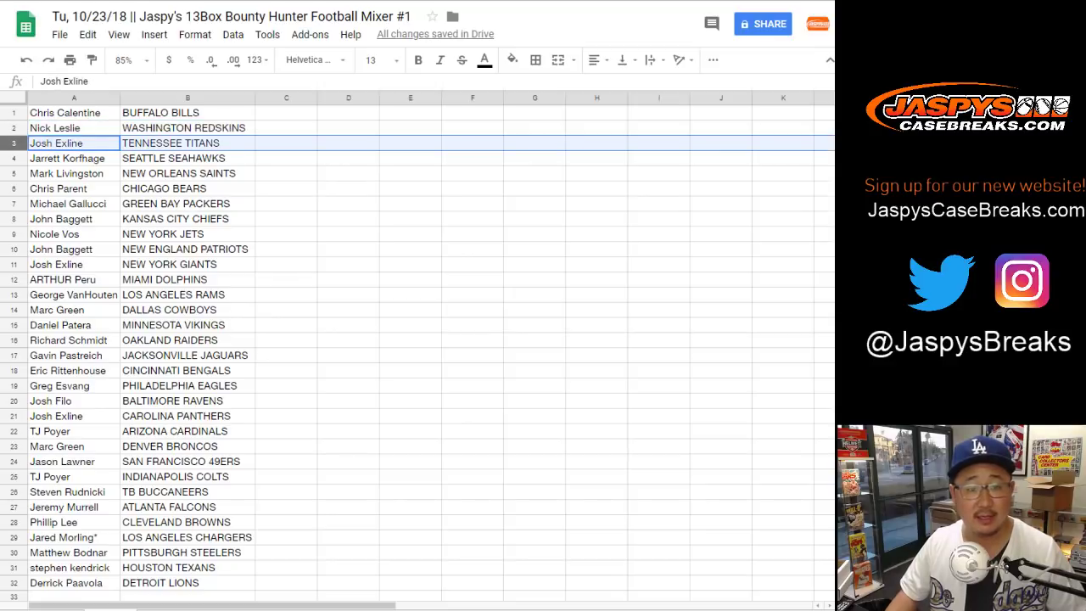
click(13, 157)
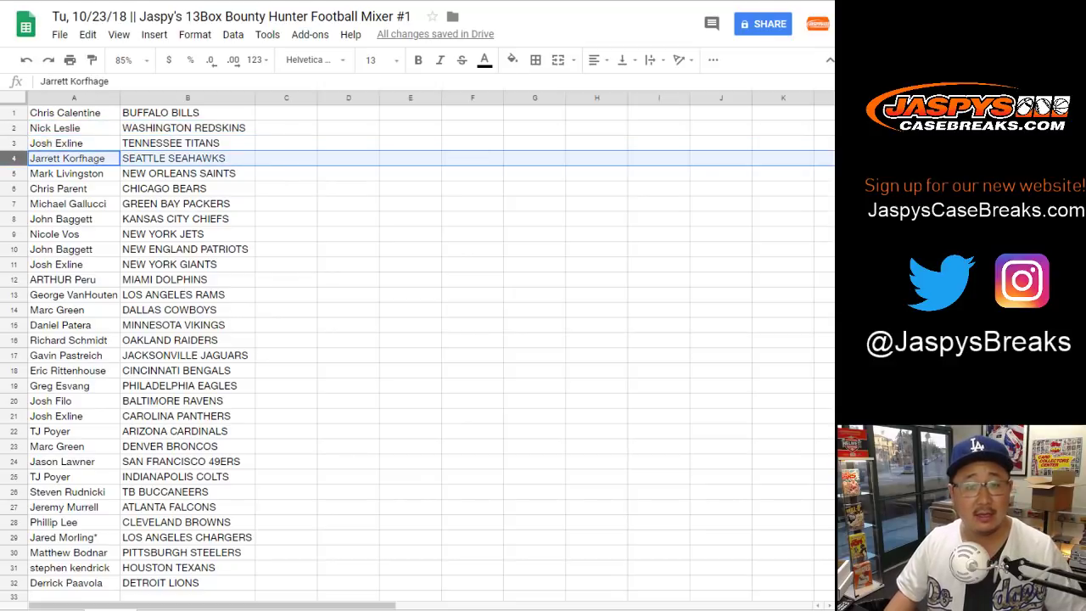
click(14, 173)
click(14, 188)
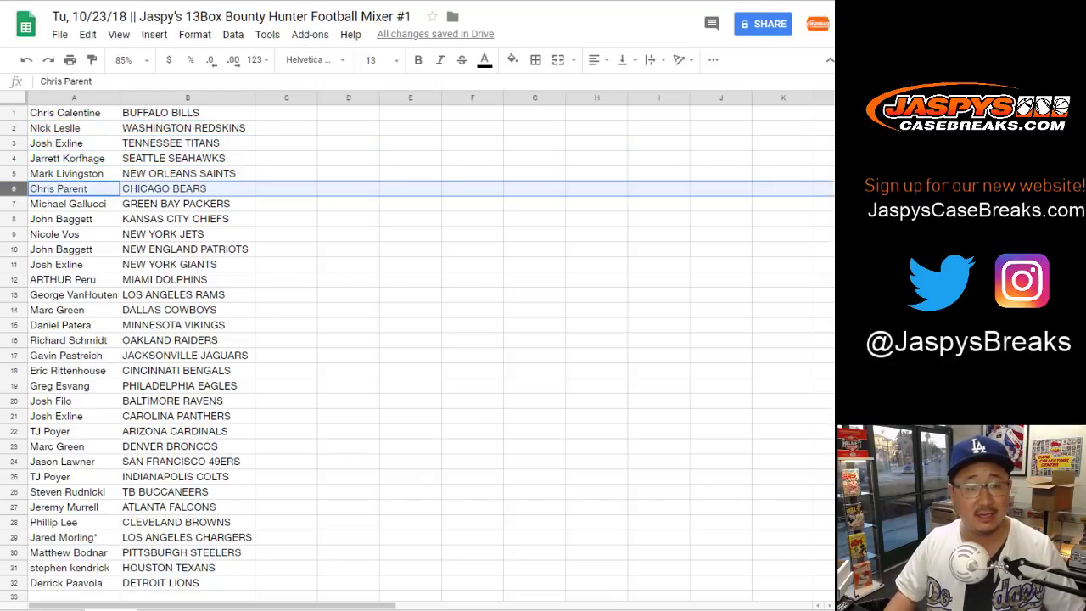
click(13, 203)
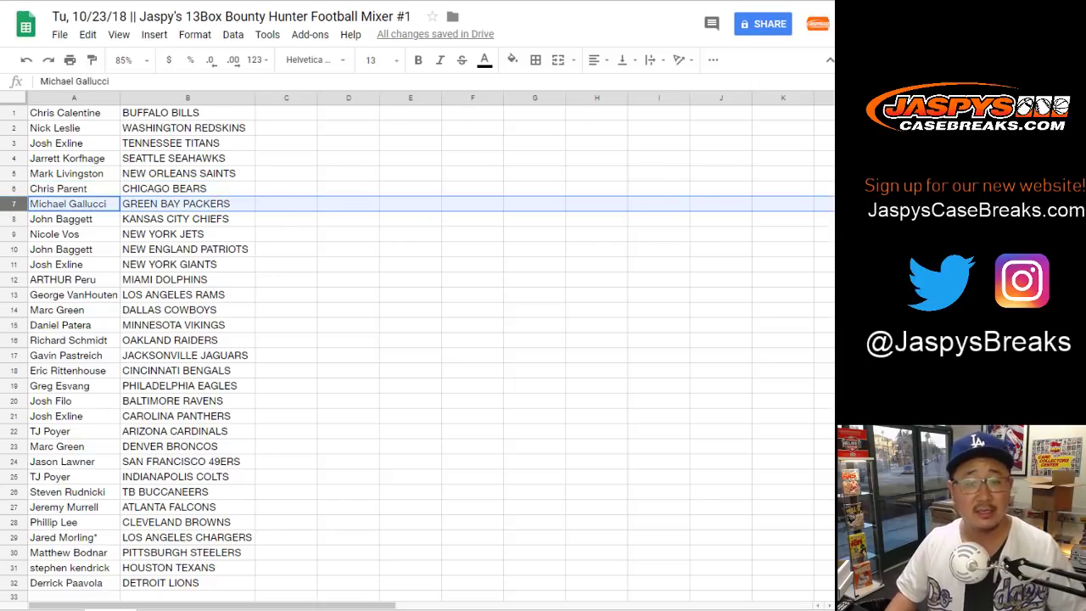
click(13, 219)
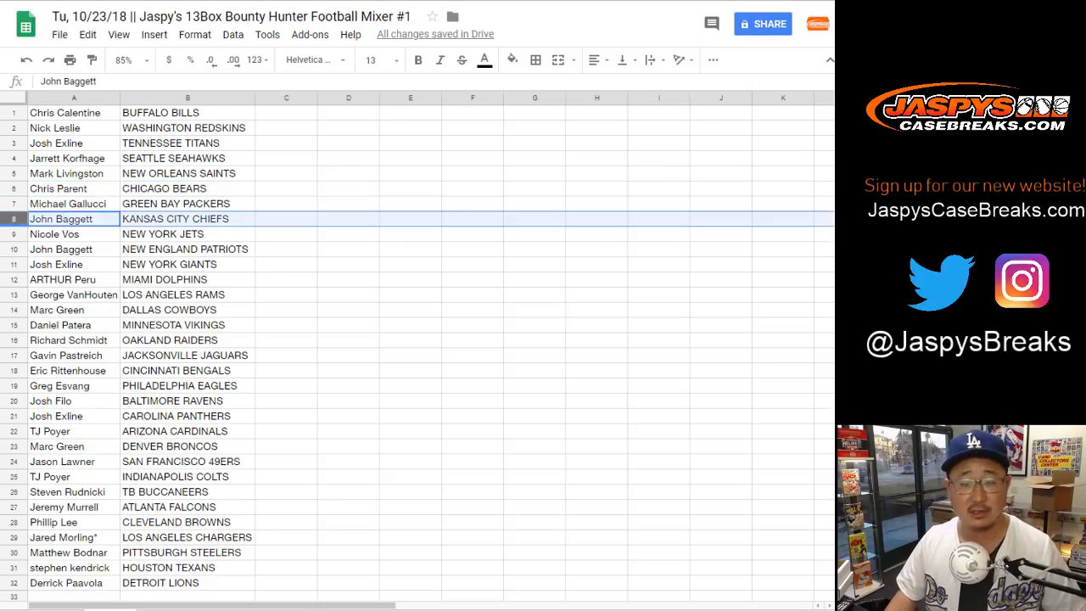
click(14, 234)
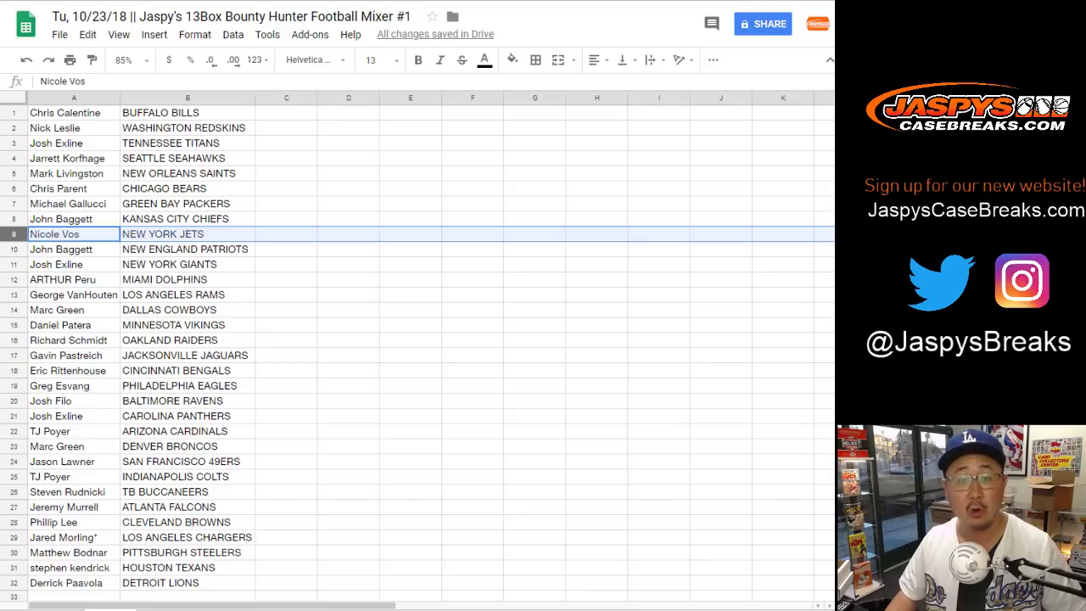
click(14, 250)
click(13, 265)
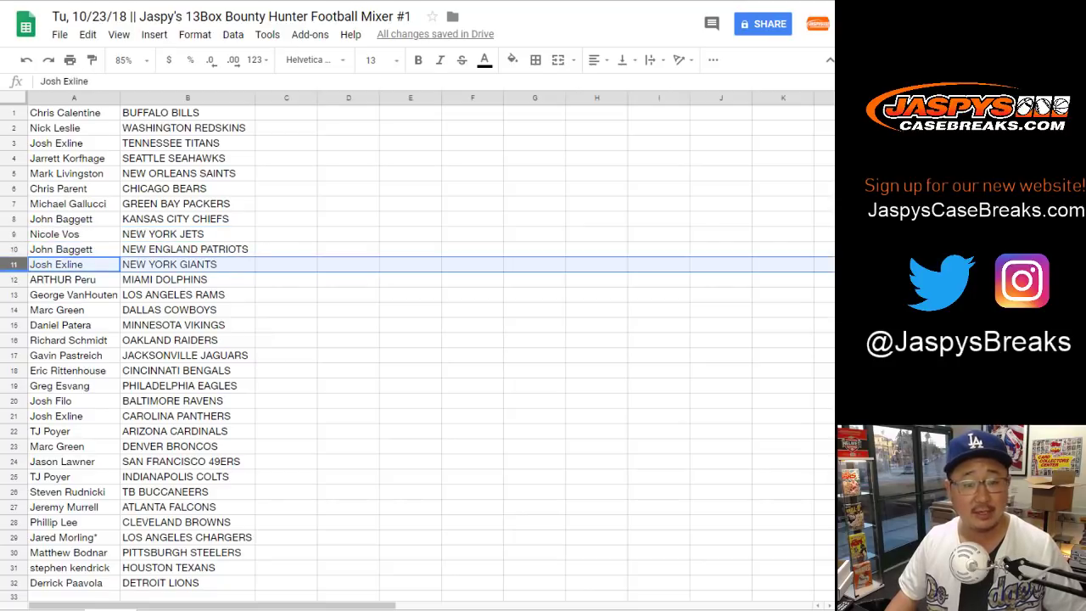
click(14, 280)
click(13, 294)
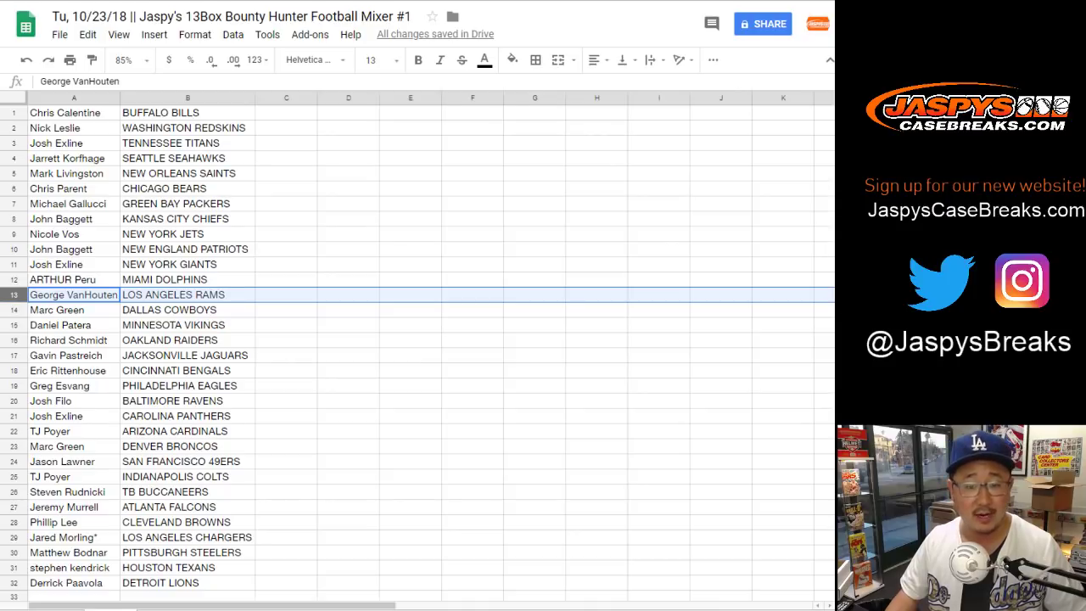
click(14, 310)
Continue through the pairings from row 15 to row 25, highlighting each row as it is read.
scroll(415, 348, down, 3)
click(14, 218)
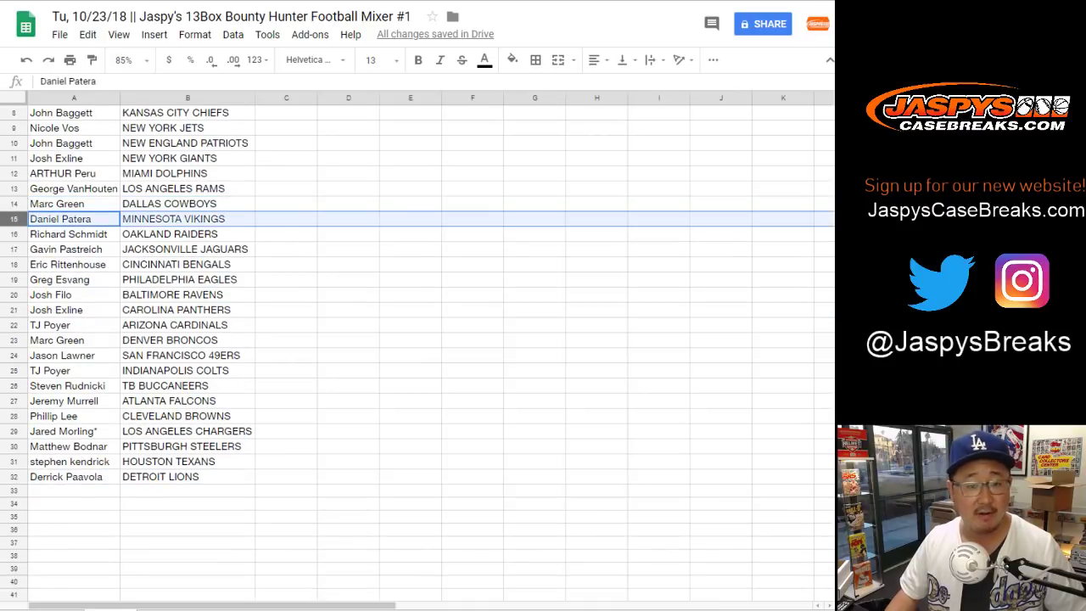
click(13, 234)
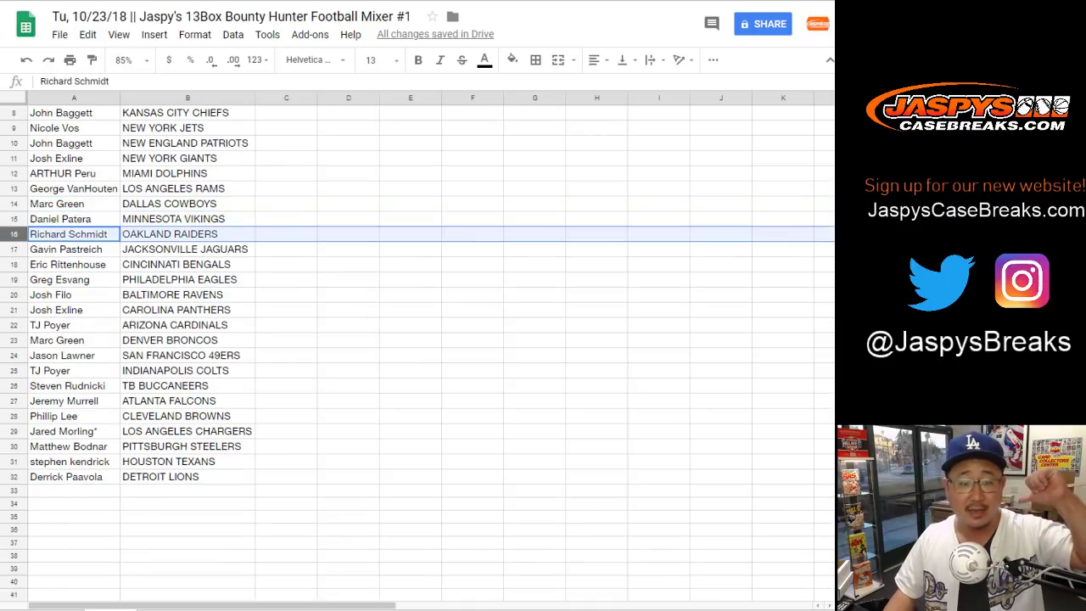
click(14, 250)
click(14, 265)
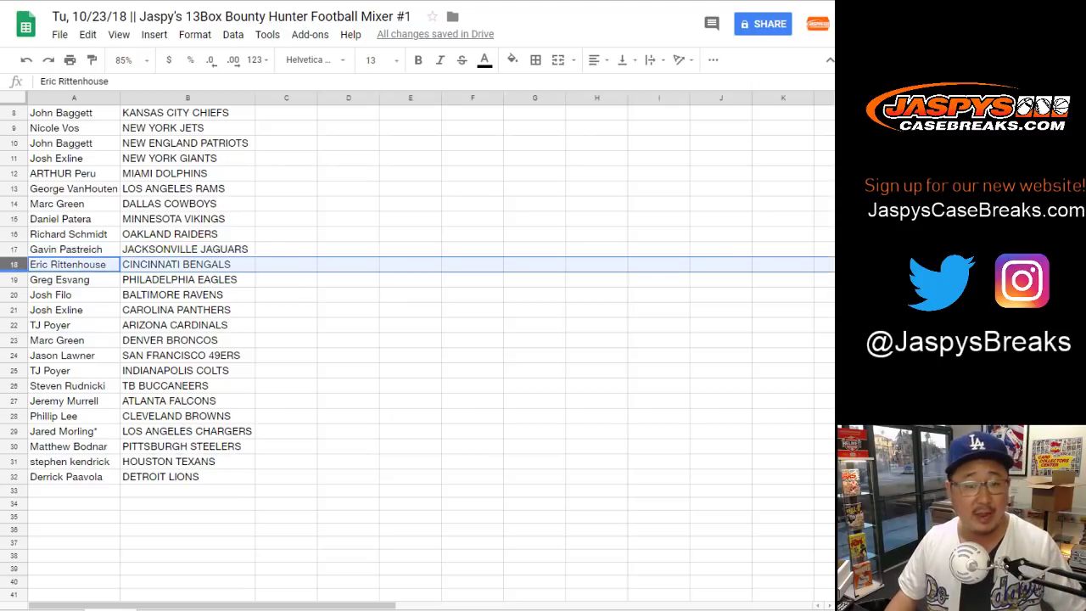
click(14, 280)
click(13, 294)
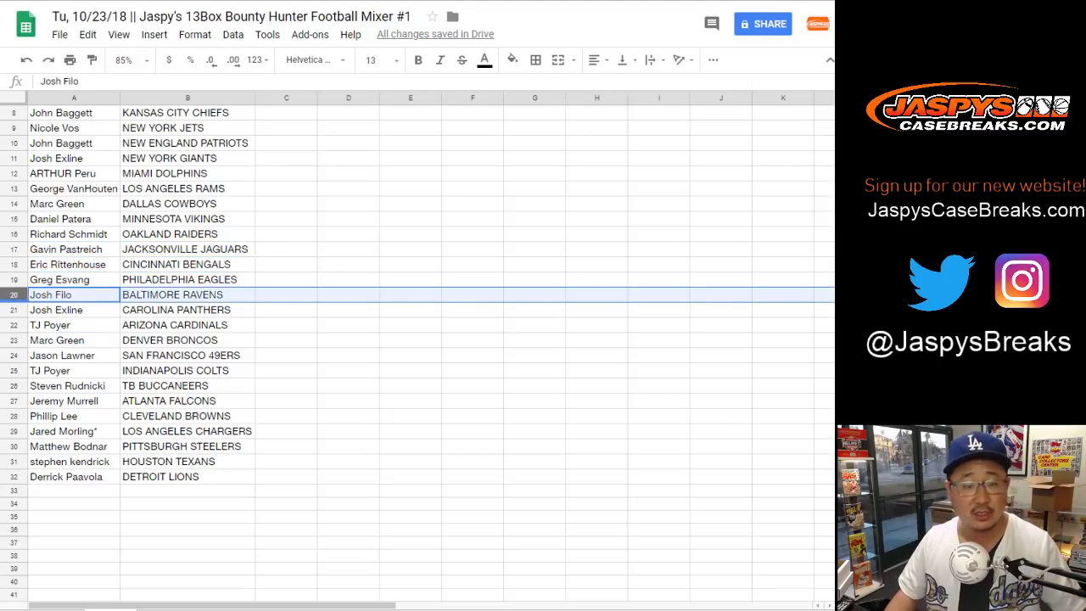
click(14, 310)
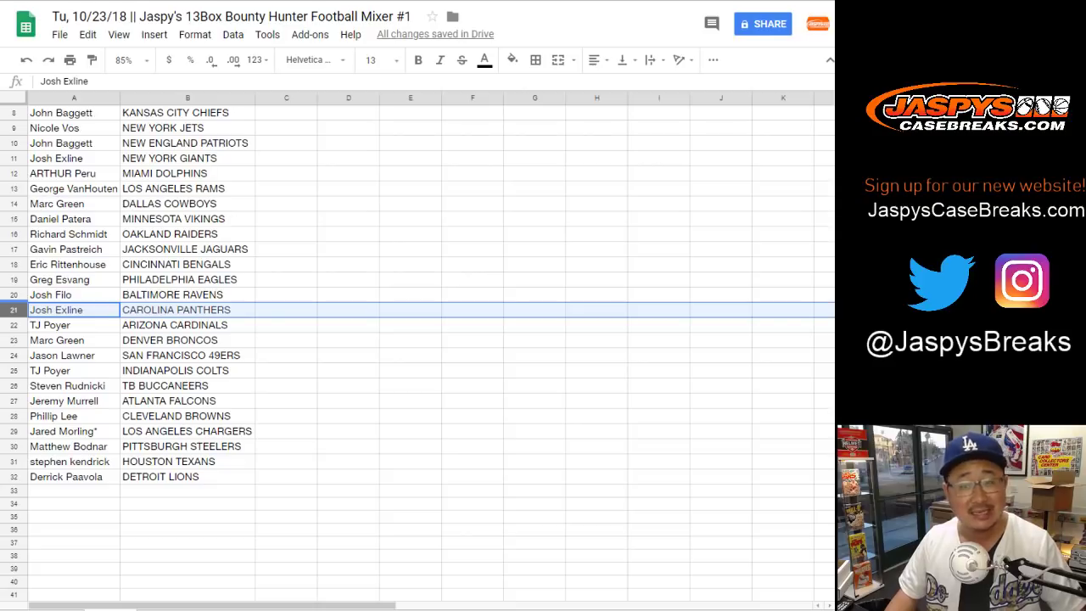
click(14, 325)
click(14, 340)
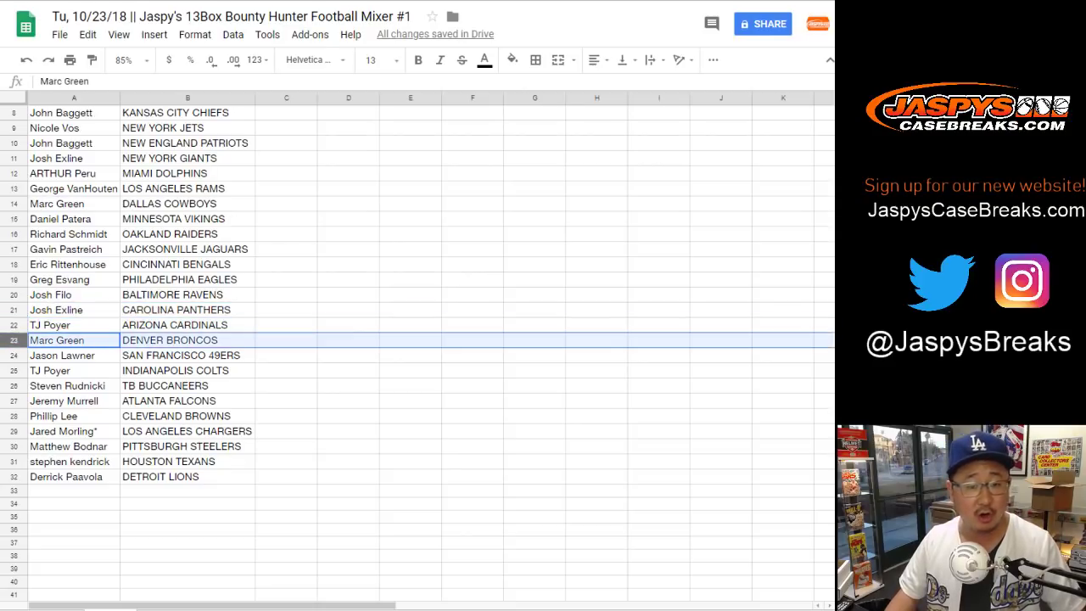
click(14, 355)
click(14, 371)
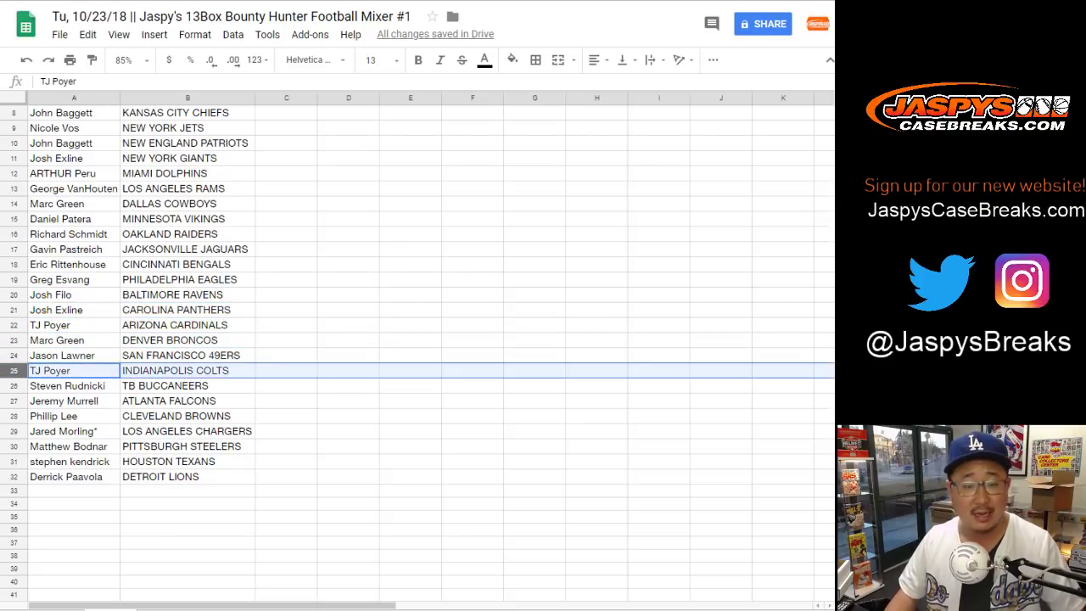
Review the remaining pairings from row 26 through row 32, highlighting one row at a time.
scroll(415, 348, down, 1)
click(13, 355)
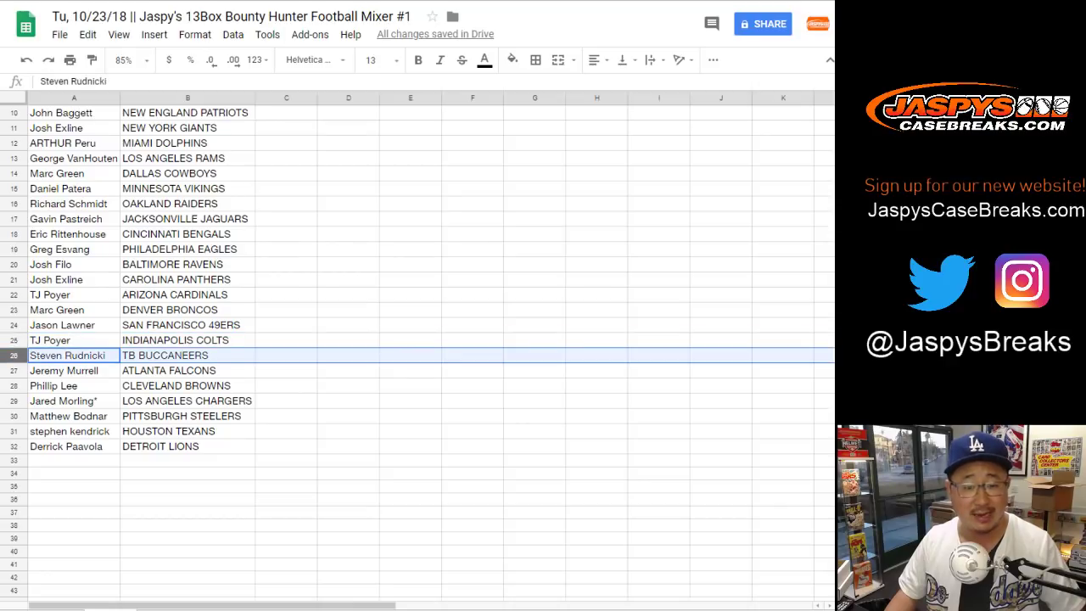
scroll(415, 347, down, 1)
click(14, 340)
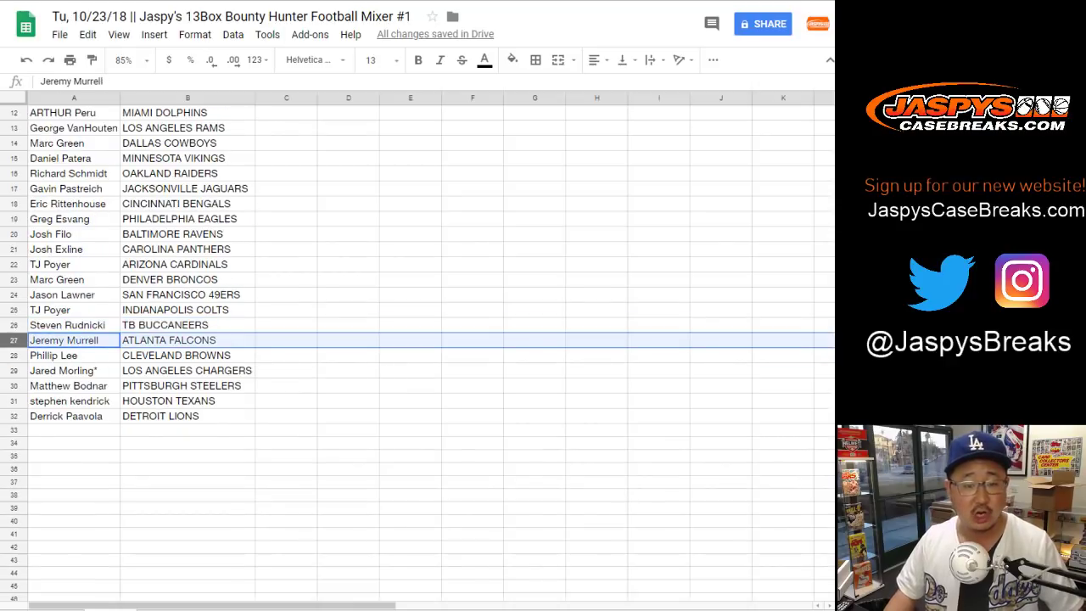
click(13, 355)
click(14, 370)
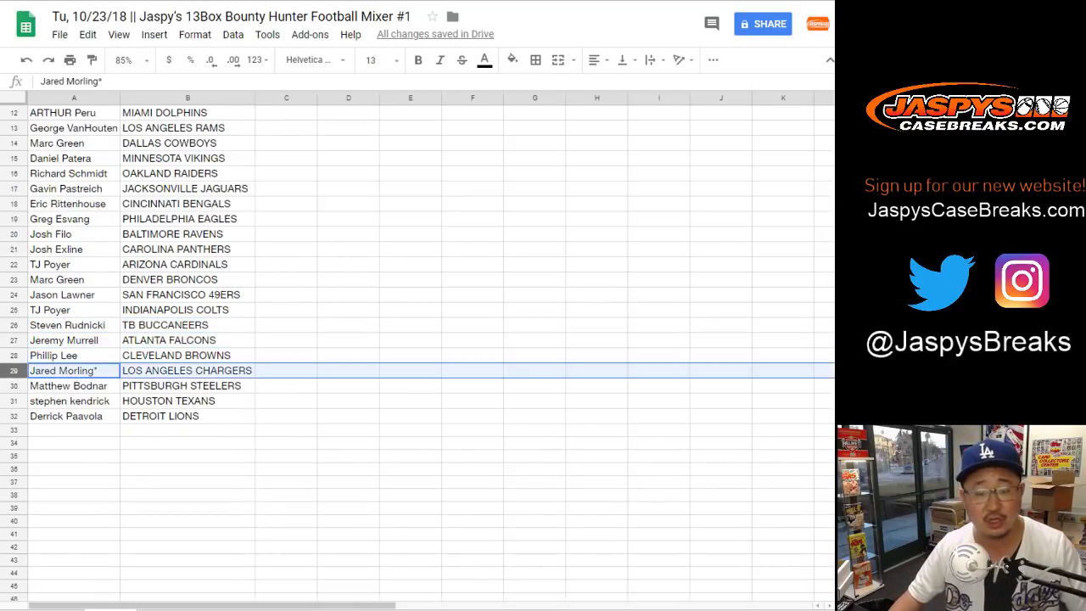
click(13, 385)
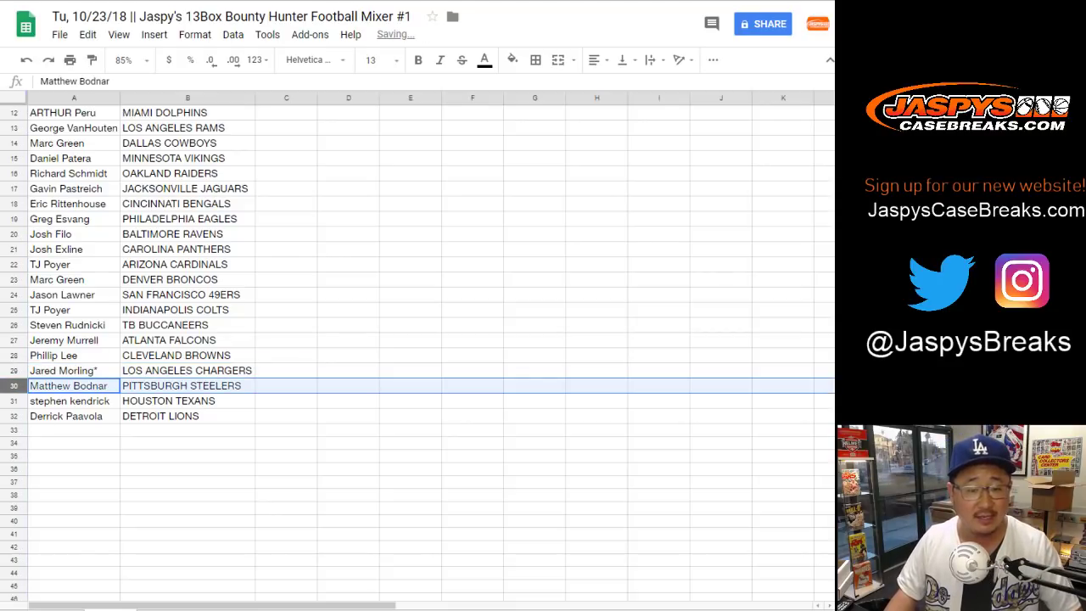
click(14, 401)
click(13, 415)
Sort the sheet by the team names in column B from A to Z and select the filled cells of both columns.
scroll(416, 347, up, 4)
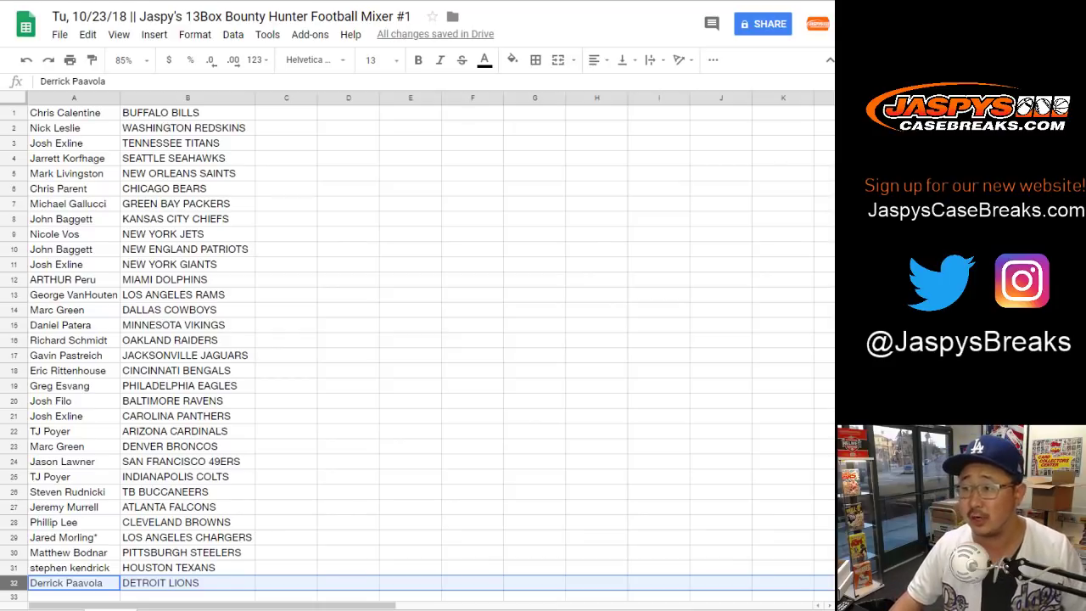
click(187, 98)
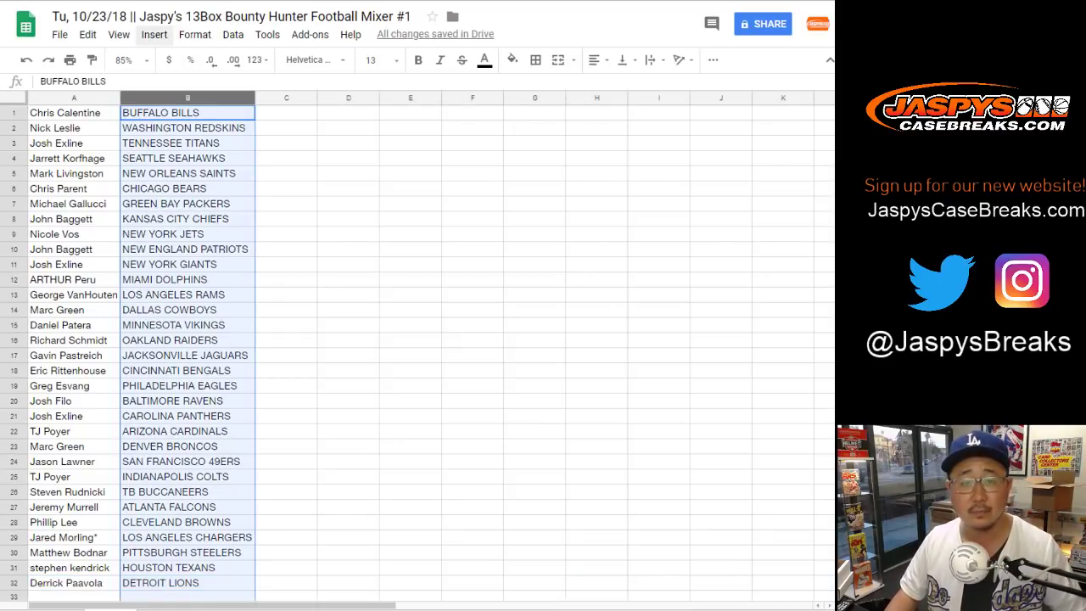
click(232, 34)
click(284, 56)
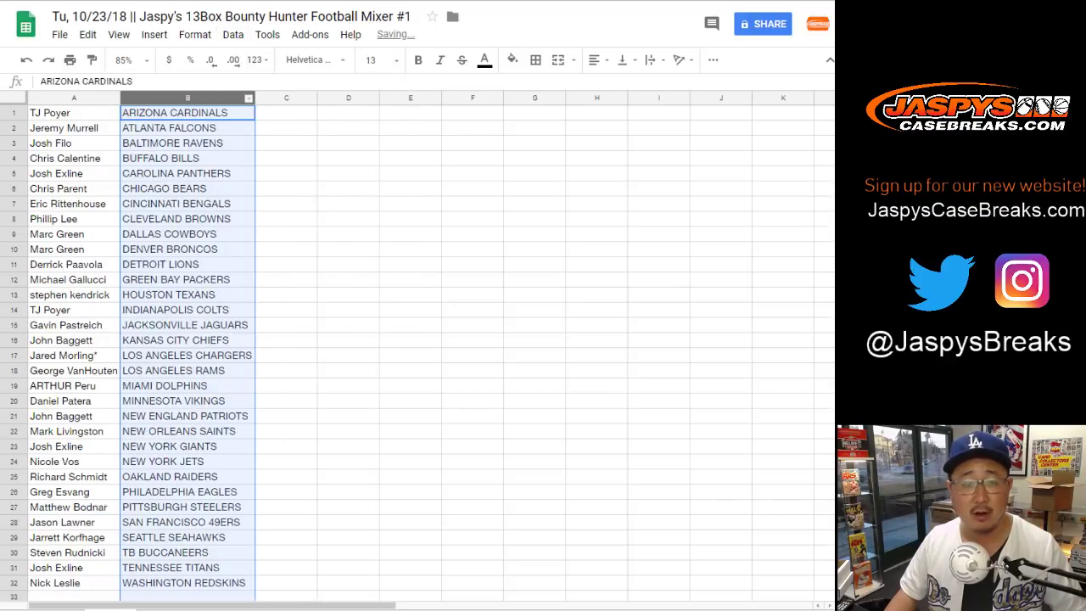
key(shift+Left)
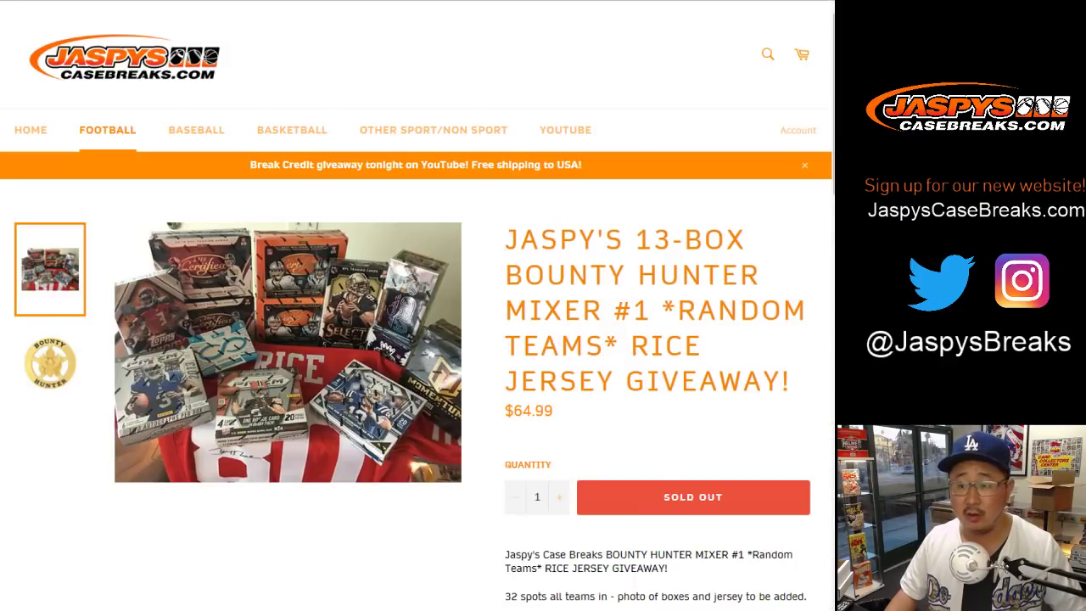
On the Bounty Hunter Mixer #1 product page, examine the list of boxes, marking entries from 2018 Panini Certified down to 2014 Panini Prizm.
scroll(416, 339, down, 7)
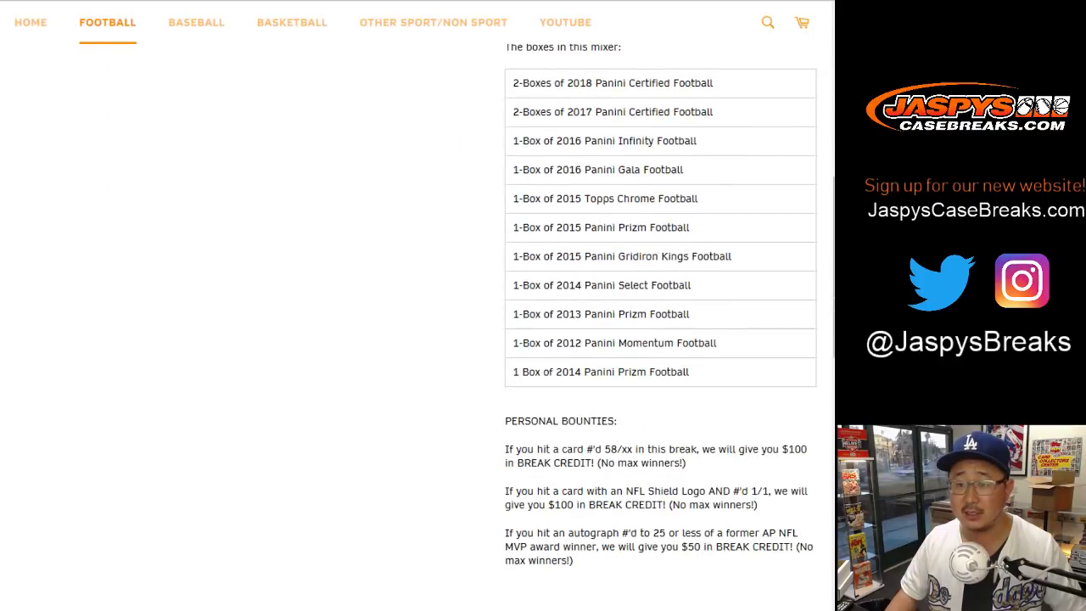
drag(512, 82, 700, 82)
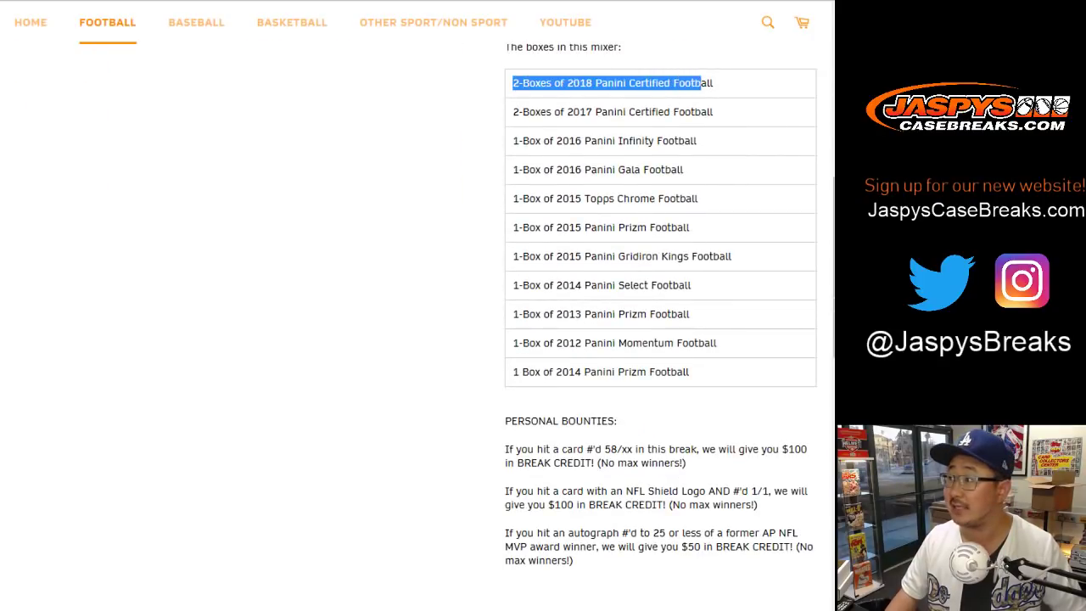
drag(552, 112, 702, 111)
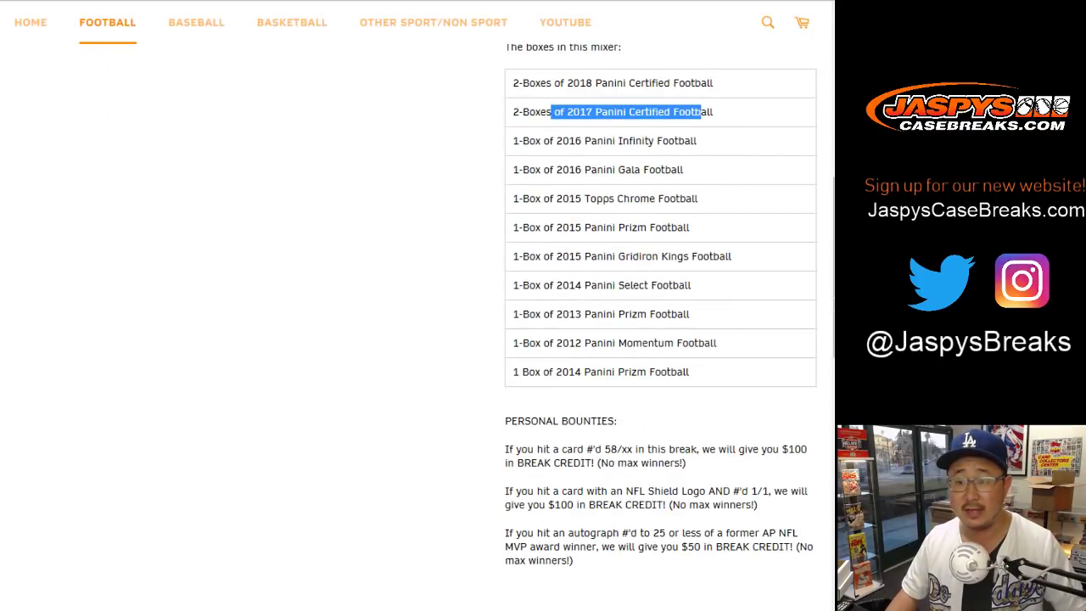
drag(568, 140, 615, 371)
click(602, 256)
click(614, 371)
scroll(660, 328, up, 1)
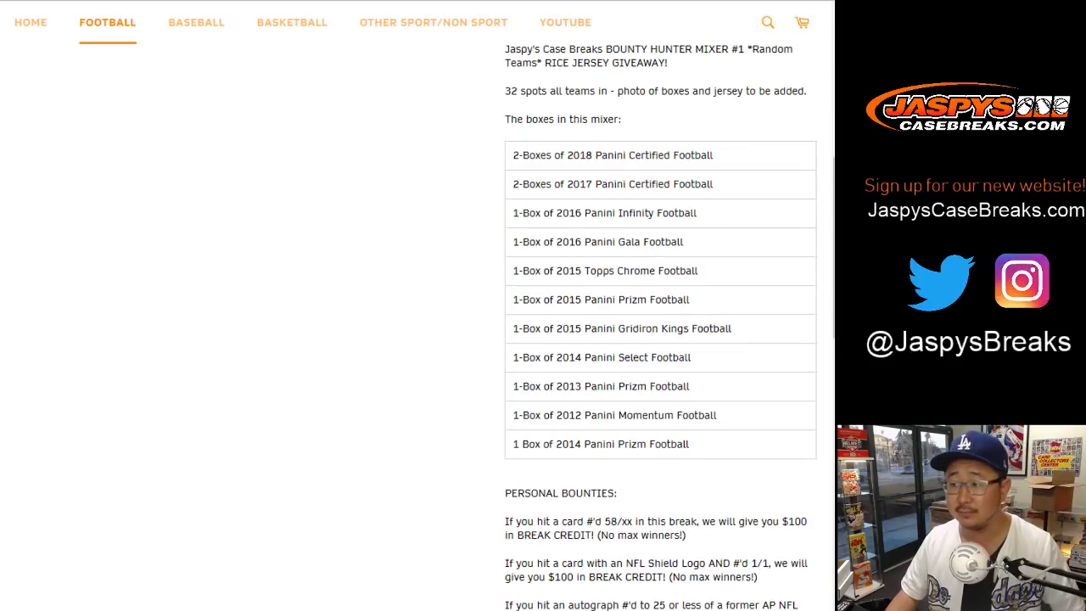
Back in the spreadsheet, align the name and team cells to the center horizontally and the middle vertically.
key(ctrl+Tab)
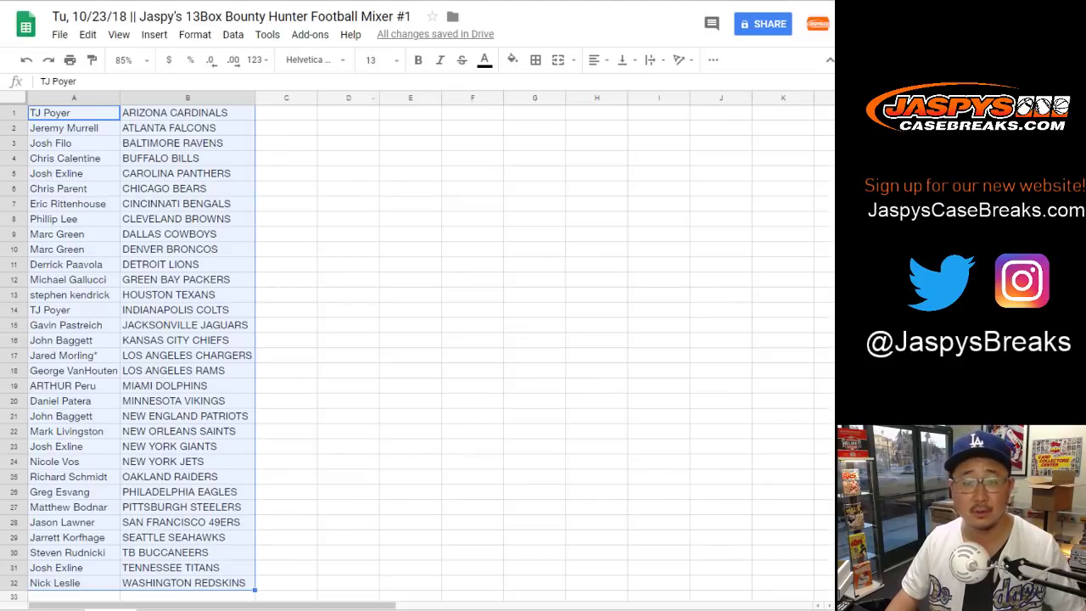
click(593, 59)
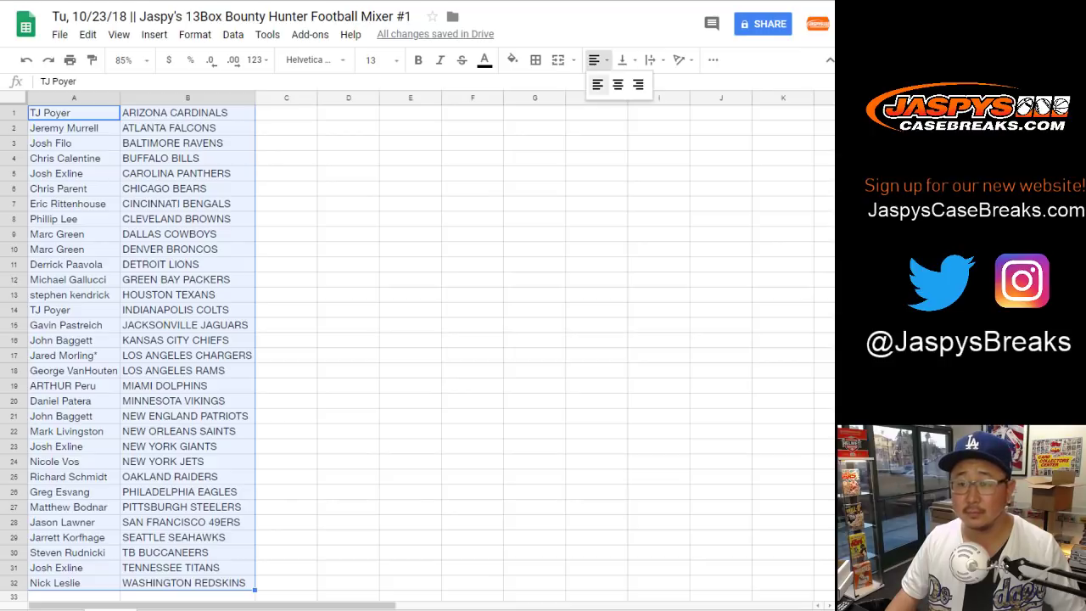
click(617, 84)
click(623, 59)
click(645, 84)
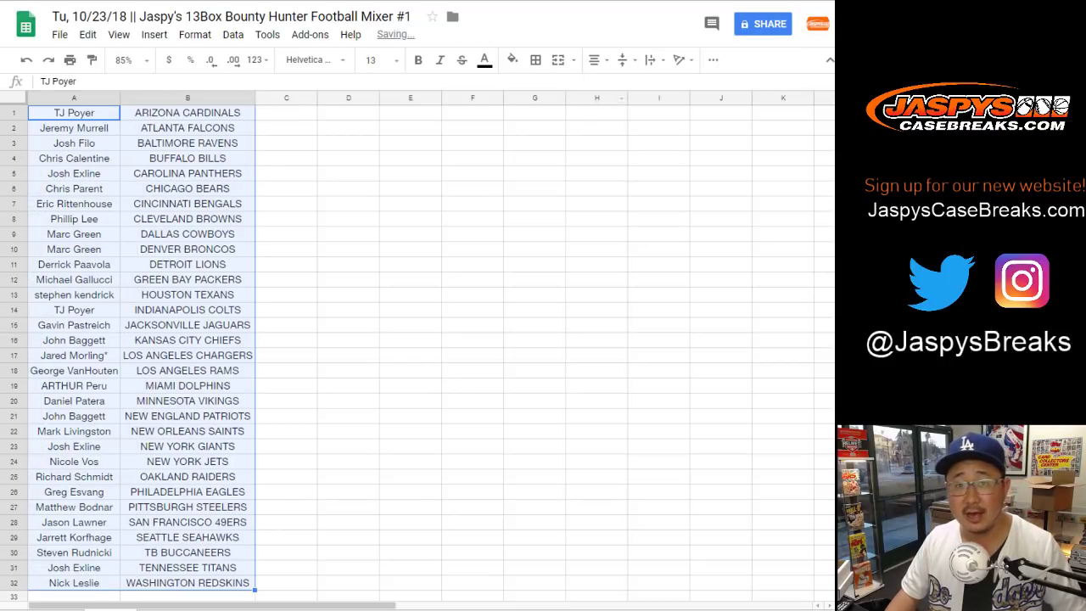
click(286, 113)
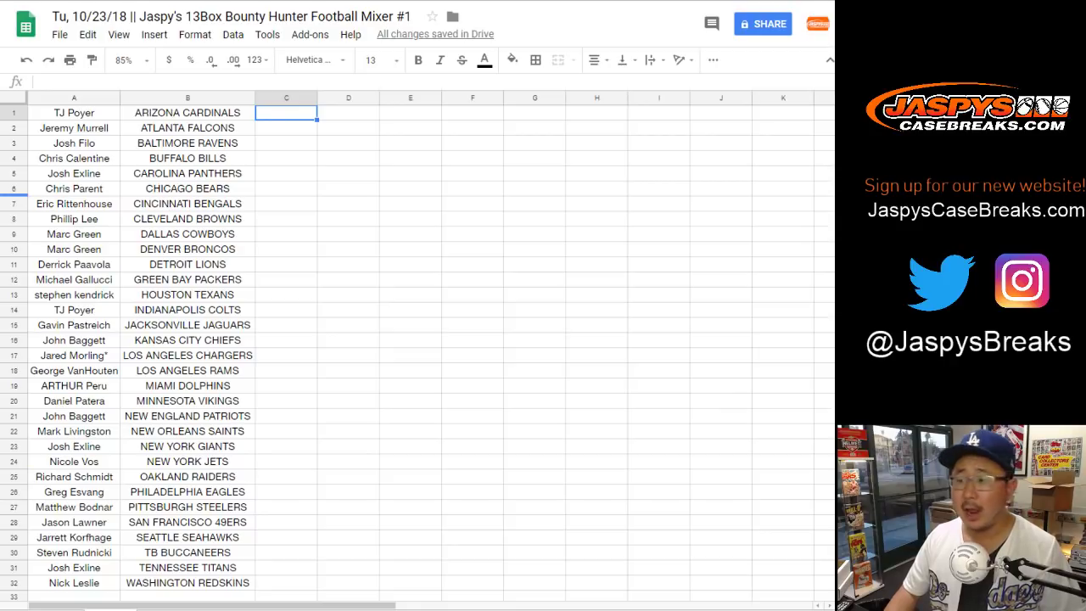
Highlight the Cincinnati Bengals and Tennessee Titans rows to check their owners, and return to cell C1.
click(14, 203)
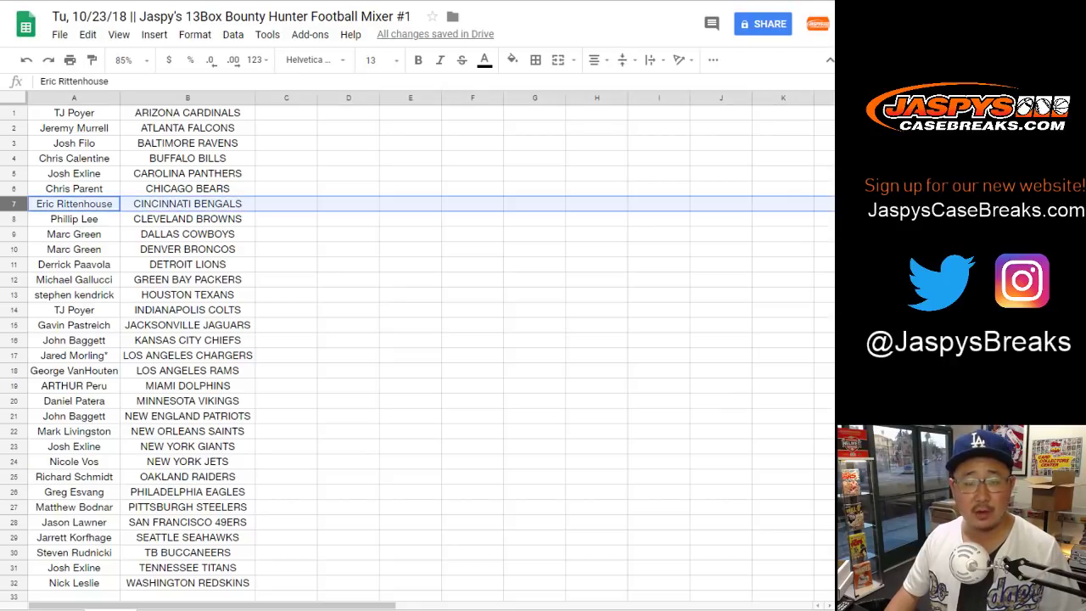
click(13, 567)
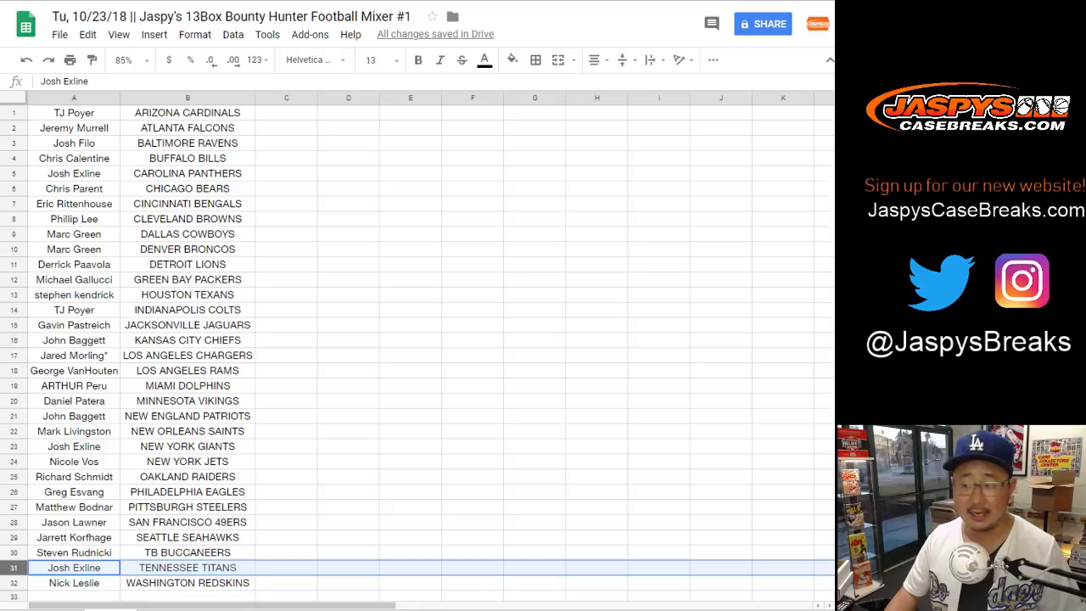
click(286, 113)
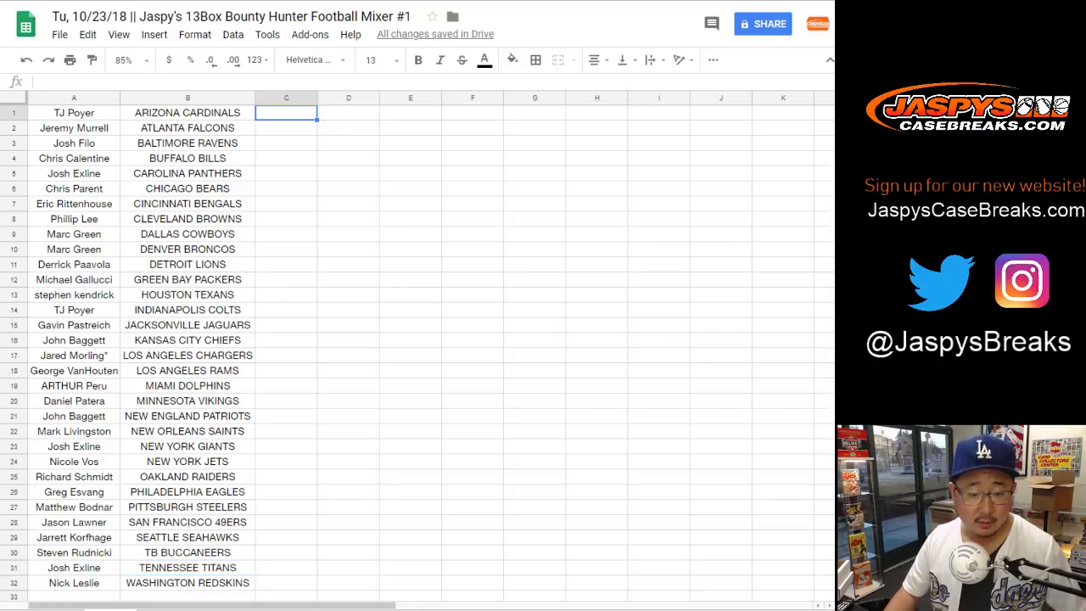
Highlight the Cincinnati Bengals row to check its owner, and return to cell C1.
click(13, 203)
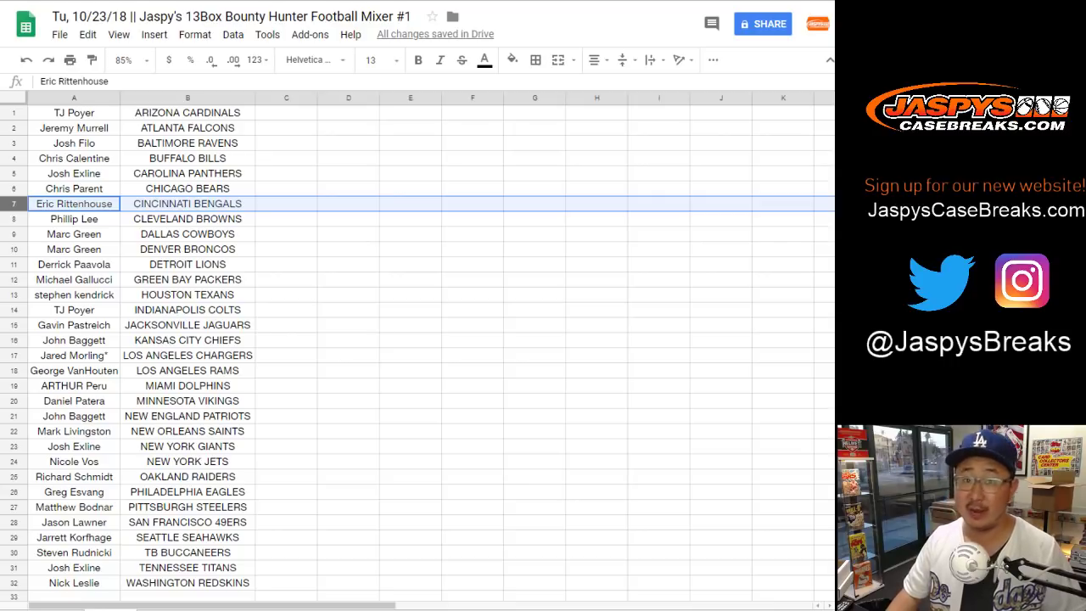
click(286, 112)
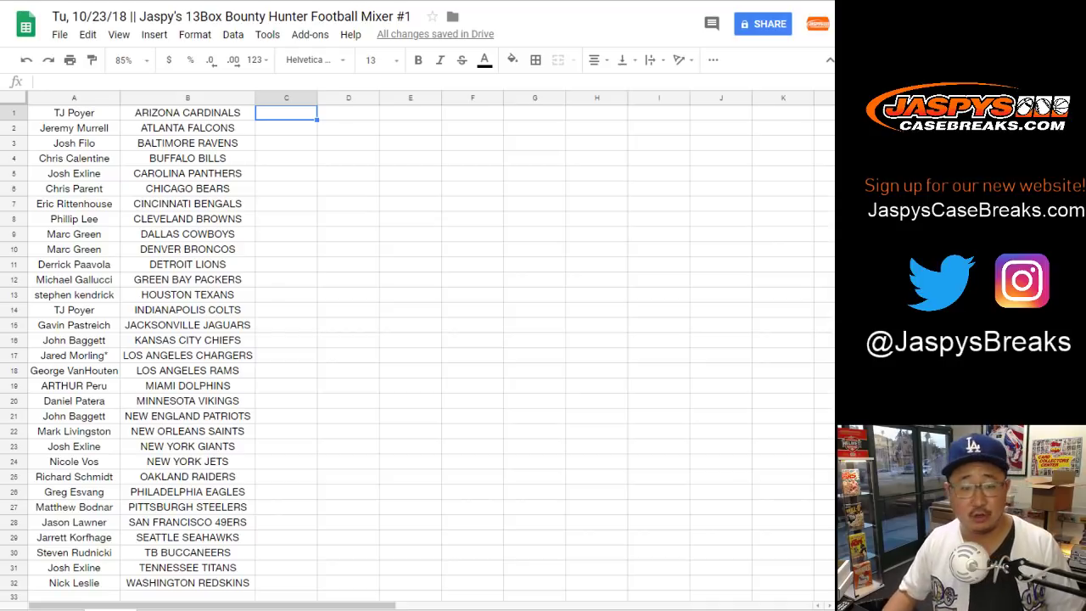
Move the Houston Texans owner's name out to C13 and the Los Angeles Chargers owner's name out to C17.
click(74, 279)
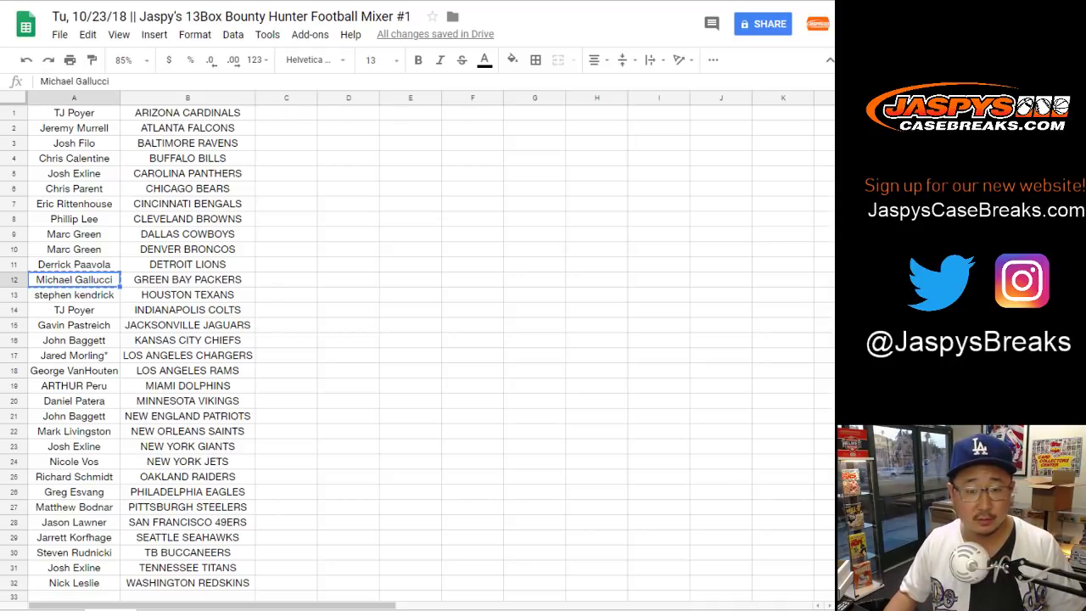
click(74, 294)
key(ctrl+c)
click(286, 294)
key(ctrl+v)
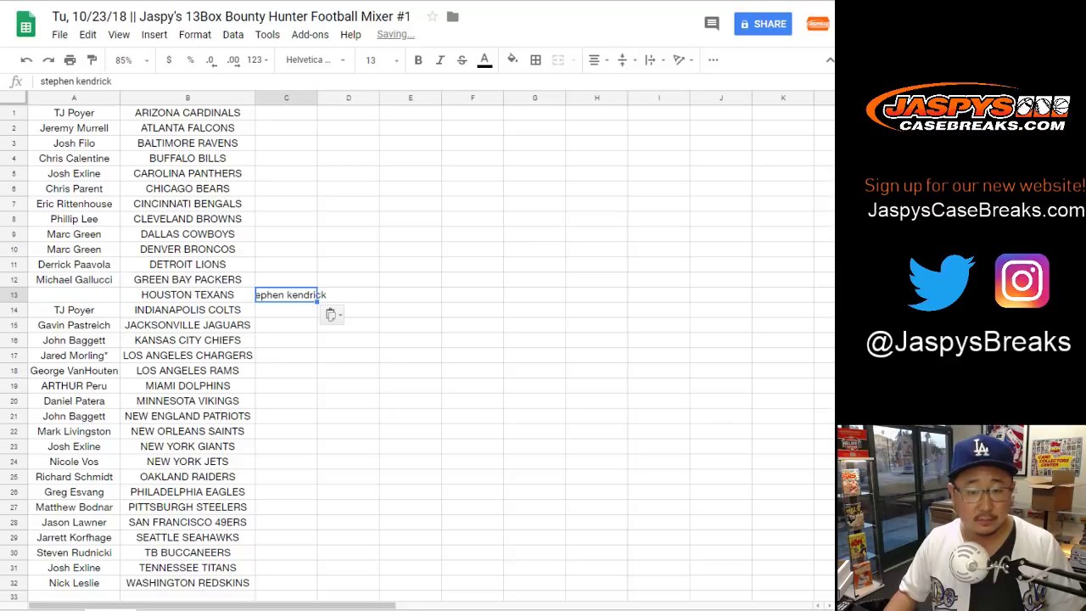
click(74, 355)
key(ctrl+x)
click(286, 355)
key(ctrl+v)
Move the name from C13 into A17 beside the Los Angeles Chargers and append "-T" to that team name.
click(286, 295)
key(ctrl+x)
click(74, 355)
key(ctrl+v)
double_click(188, 355)
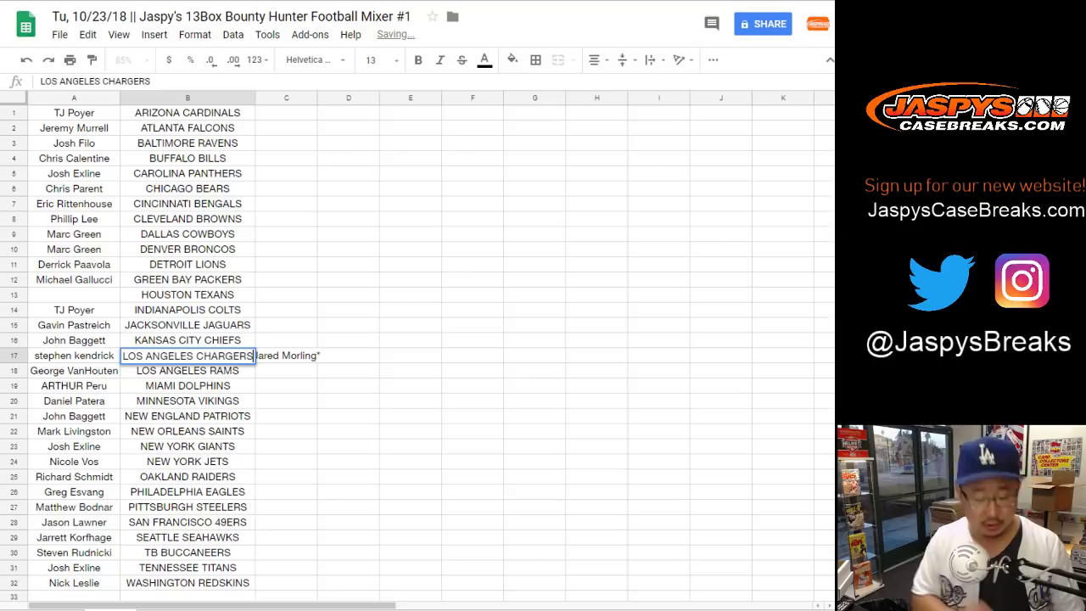
text(-T)
key(Return)
Move the name from C17 into A13 beside the Houston Texans and append "-T" to that team name.
click(286, 355)
key(ctrl+x)
click(286, 324)
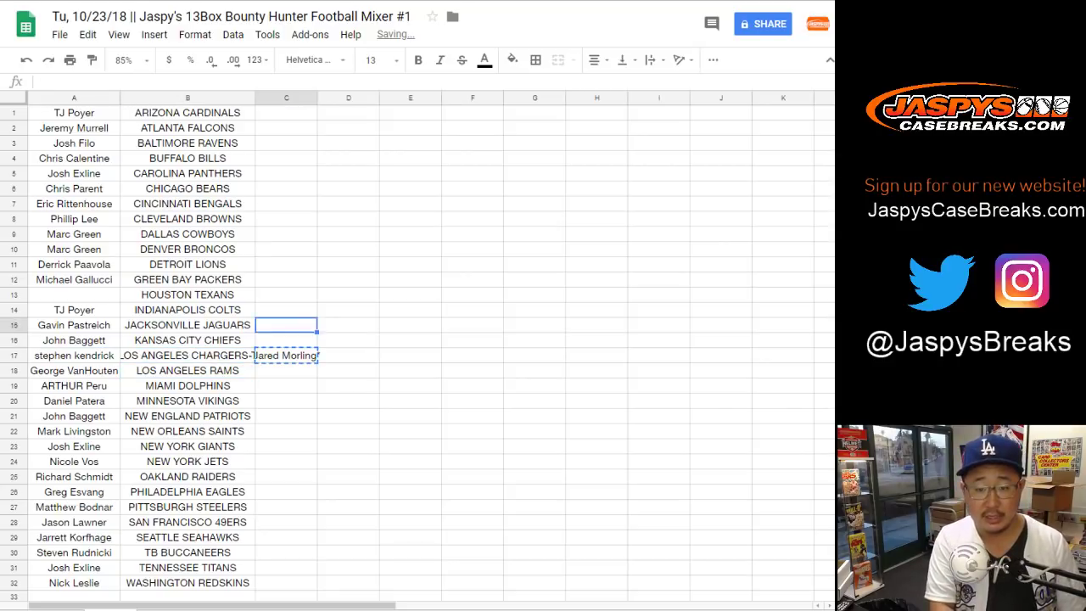
key(Up)
key(Up)
key(Left)
key(Left)
key(ctrl+v)
key(Right)
key(Return)
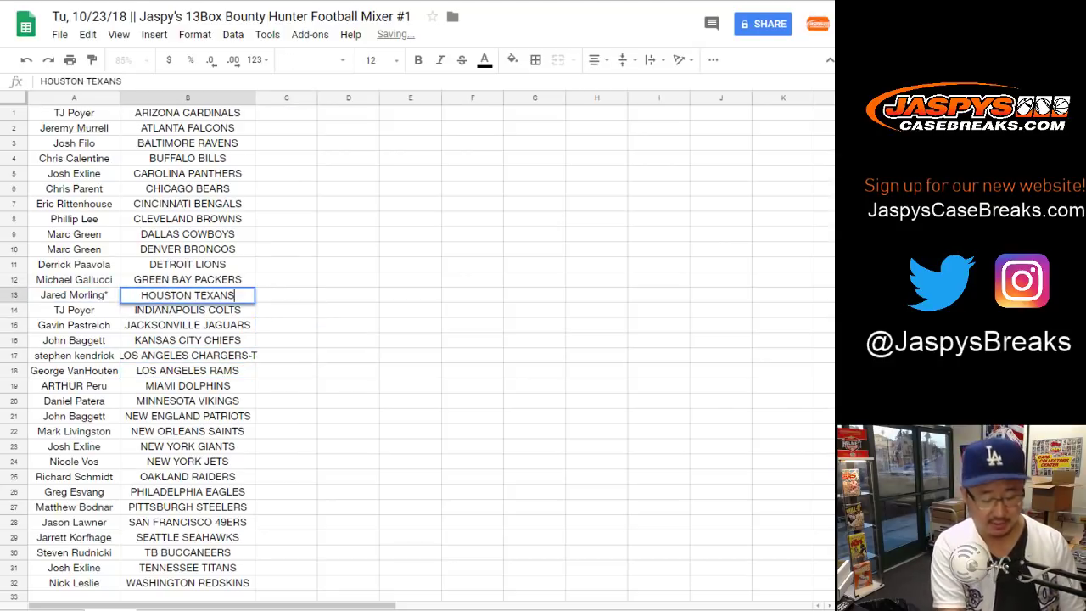
text(-T)
key(Return)
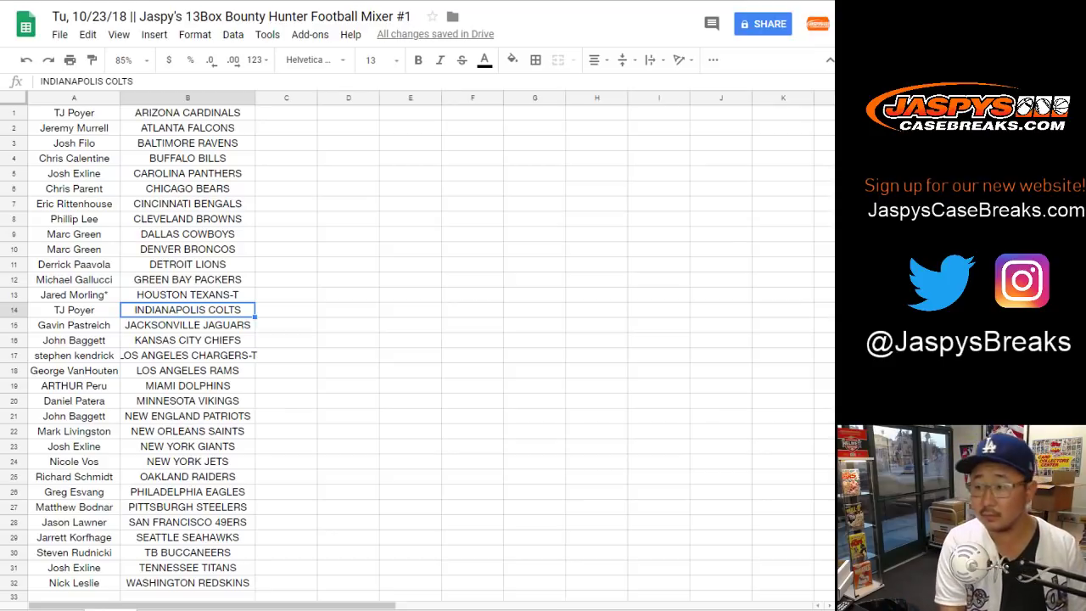
Look at the Wikipedia article on the Associated Press NFL Most Valuable Player Award and return to the spreadsheet.
key(ctrl+Tab)
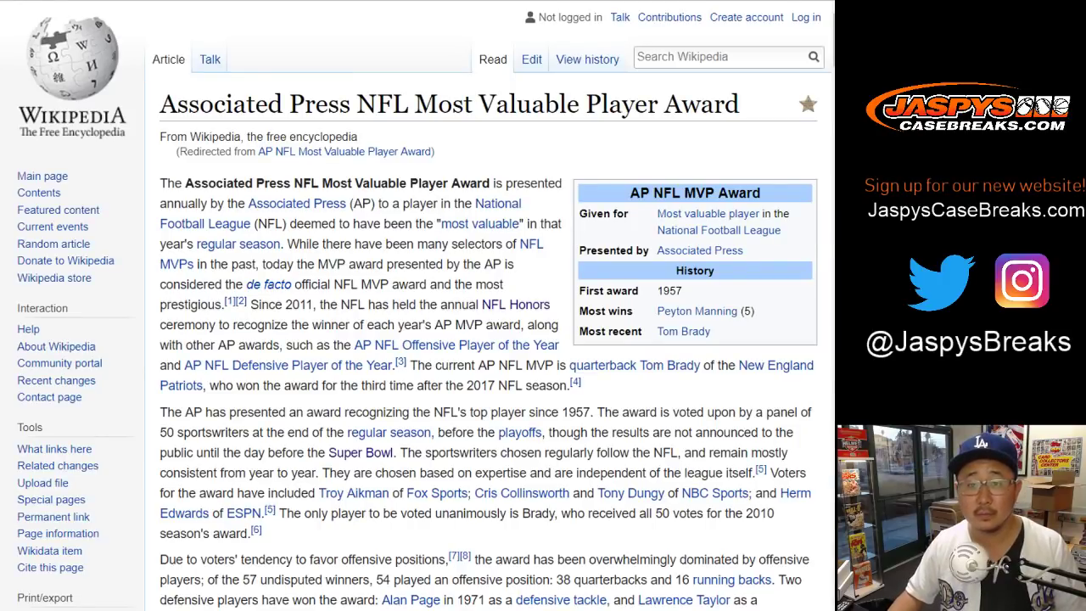
key(ctrl+shift+Tab)
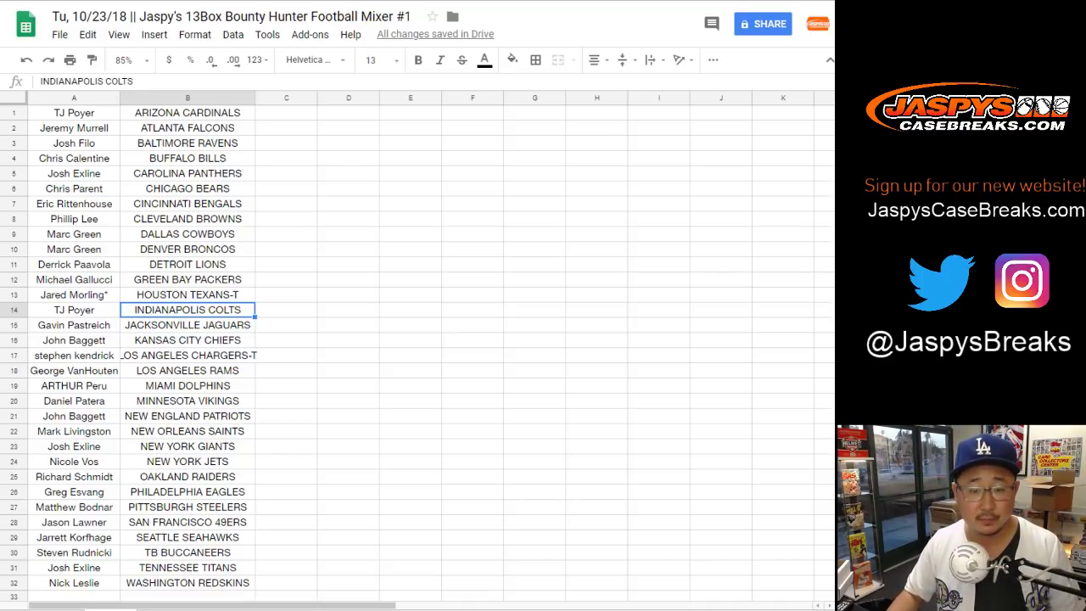
Apply all borders to the filled name and team cells, A1 to B32.
key(ctrl+a)
click(74, 112)
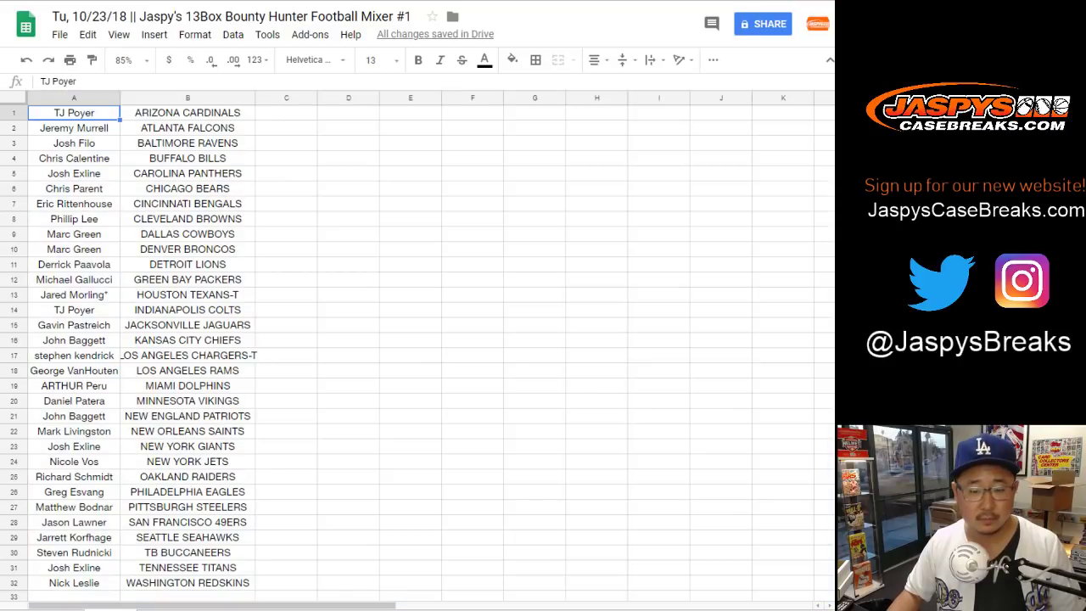
key(ctrl+a)
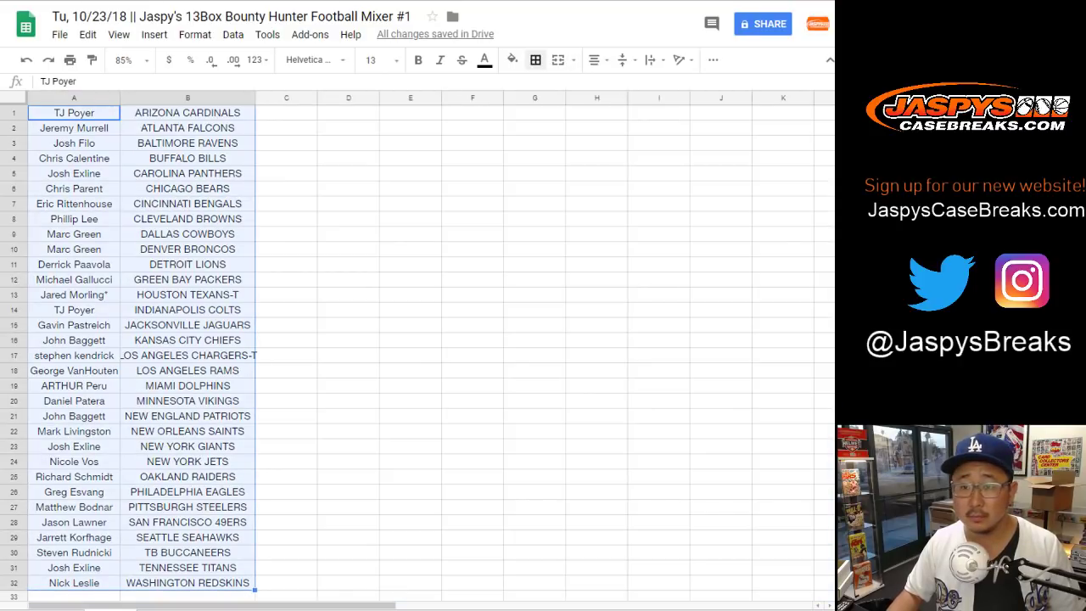
click(535, 59)
click(542, 91)
Print the current sheet on the Samsung M2020 Series printer with the preset page settings.
click(69, 59)
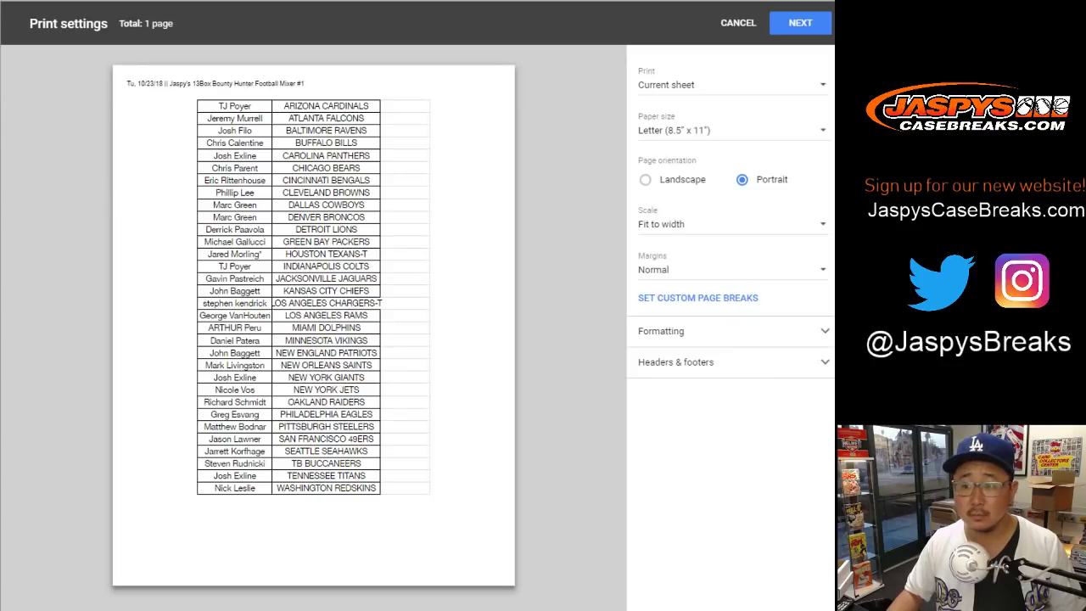
click(800, 23)
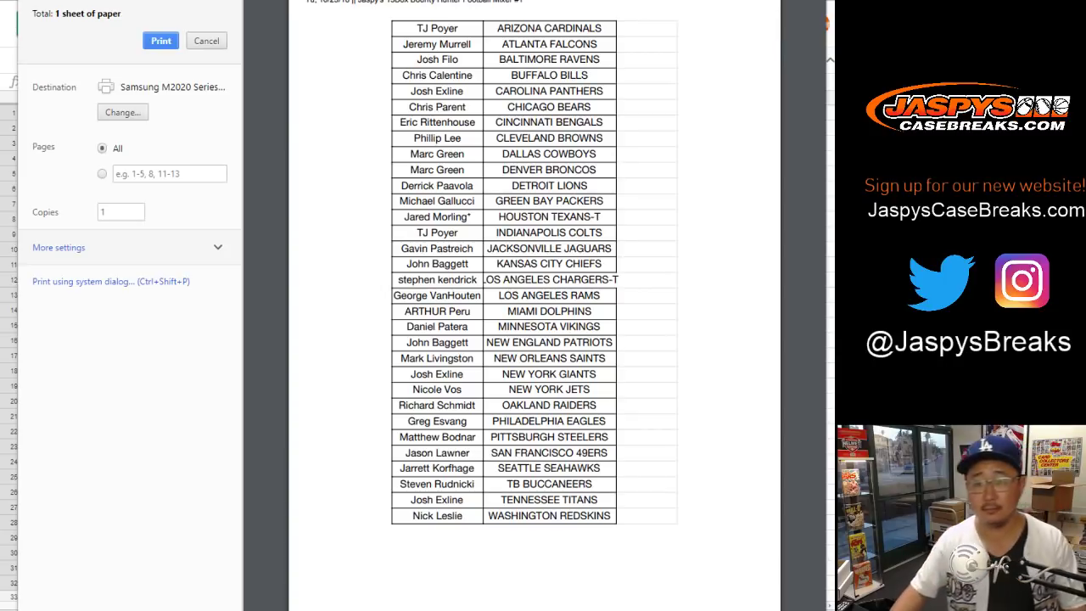
key(Return)
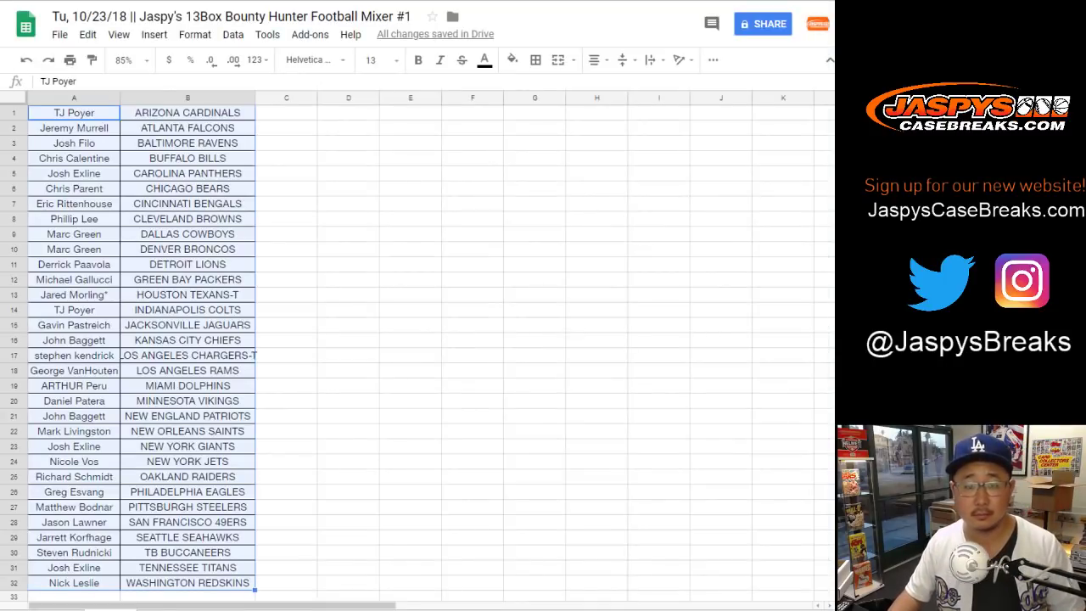